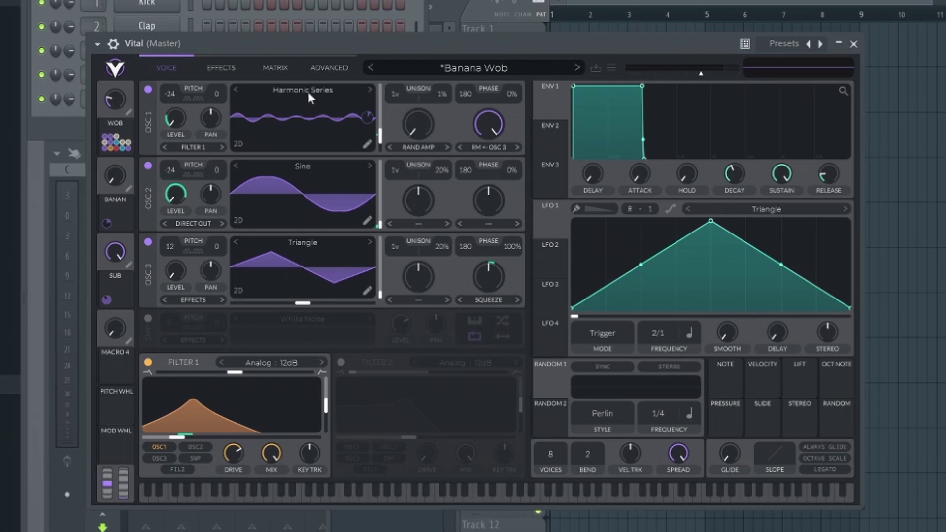
Browse the wavetables for Vital's oscillator 1
left_click(306, 93)
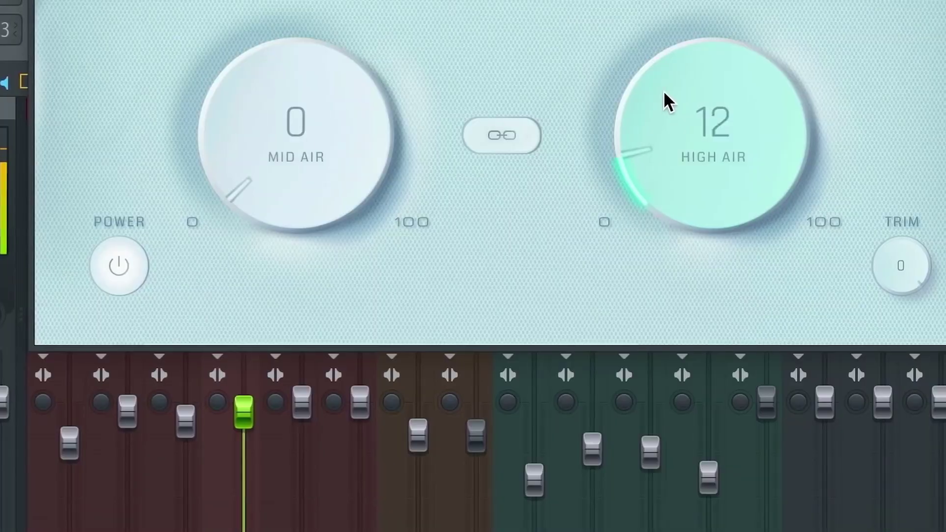
Raise Fresh Air's High Air to 58 and Mid Air to 51
left_click_drag(664, 90, 629, 35)
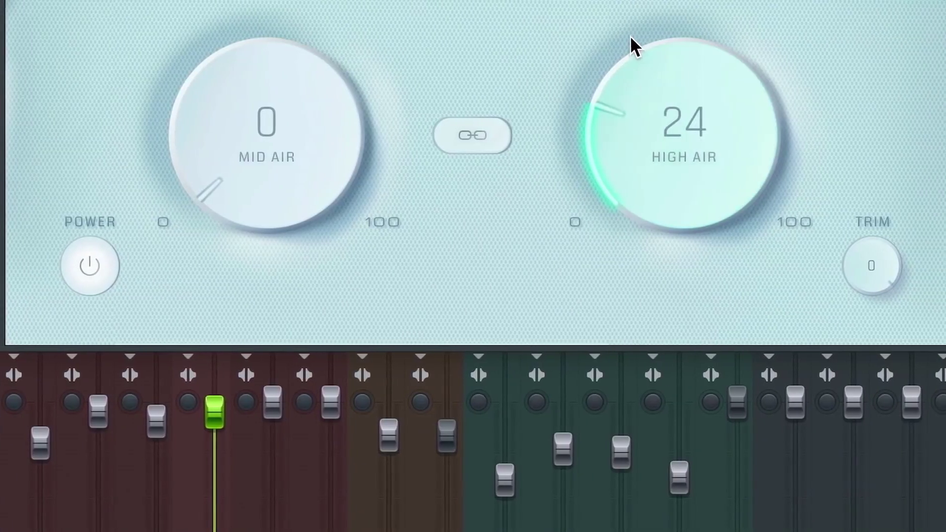
left_click_drag(364, 133, 268, 0)
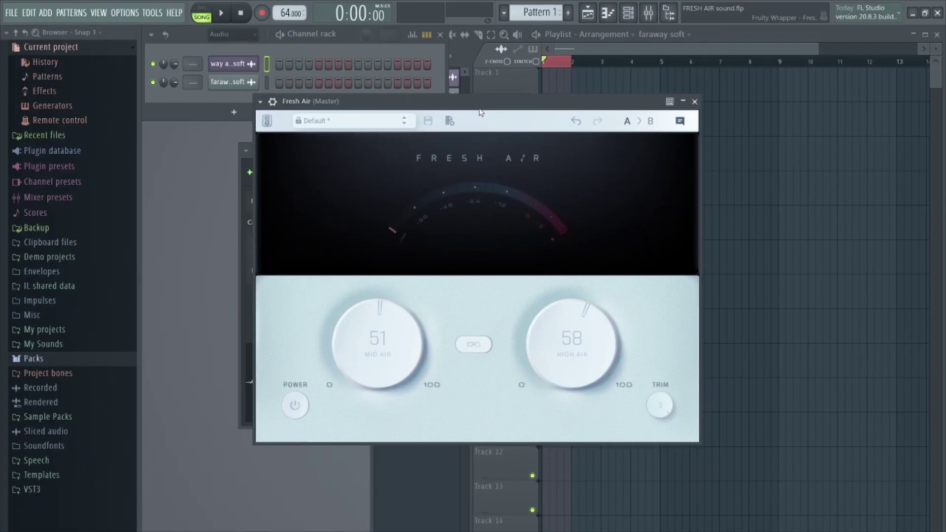
During playback, enable Fresh Air and lower Mid Air to 4 and High Air to 0, then stop
key("space")
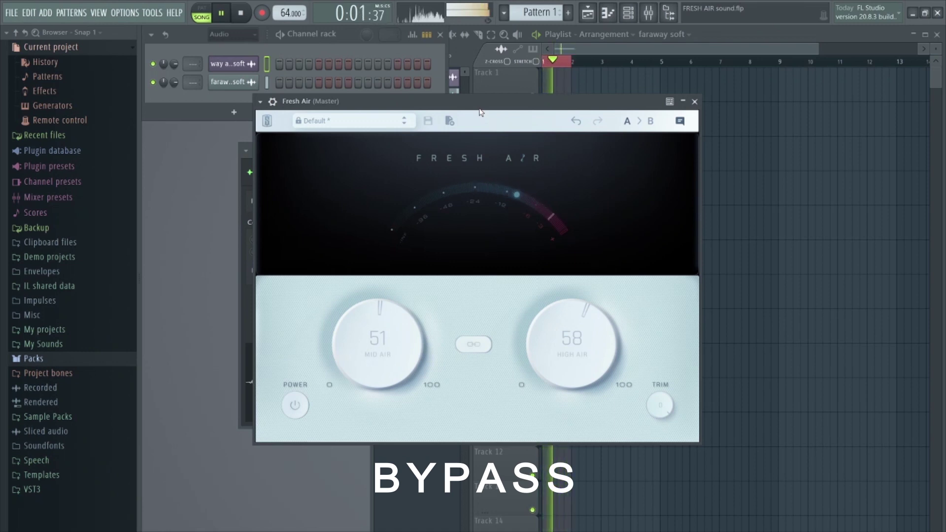
left_click(295, 406)
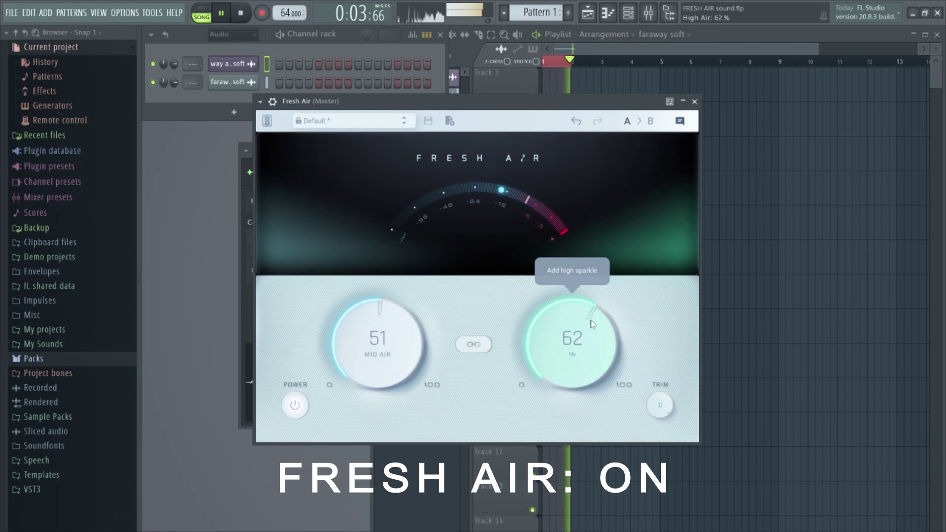
left_click_drag(599, 241, 590, 325)
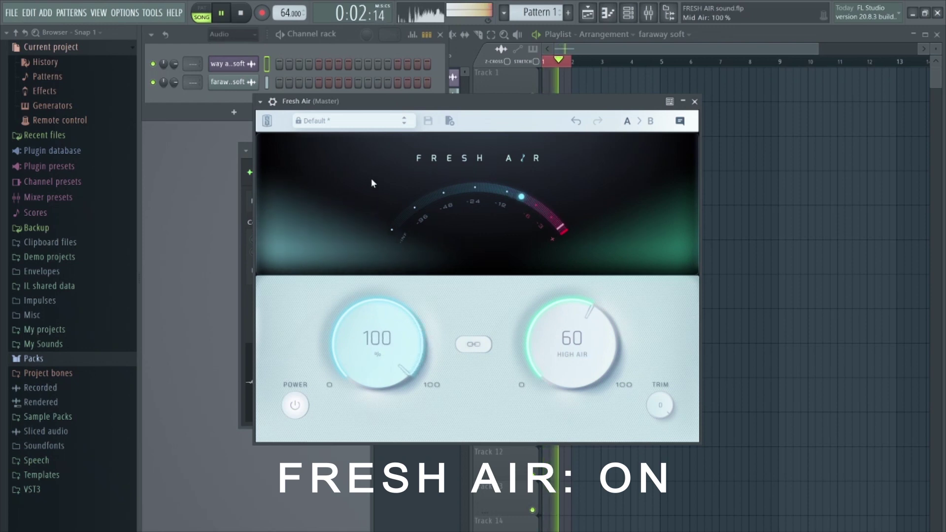
left_click_drag(377, 320, 380, 434)
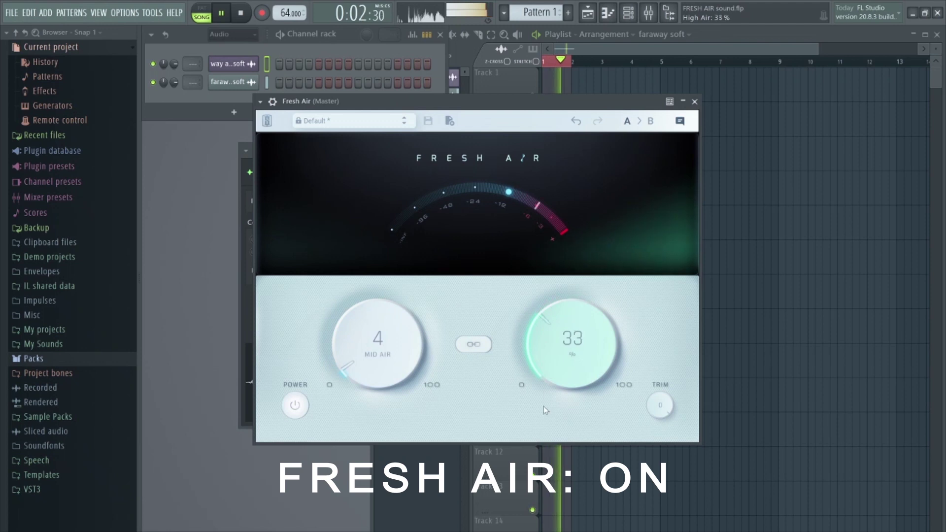
left_click_drag(545, 410, 547, 453)
left_click(241, 13)
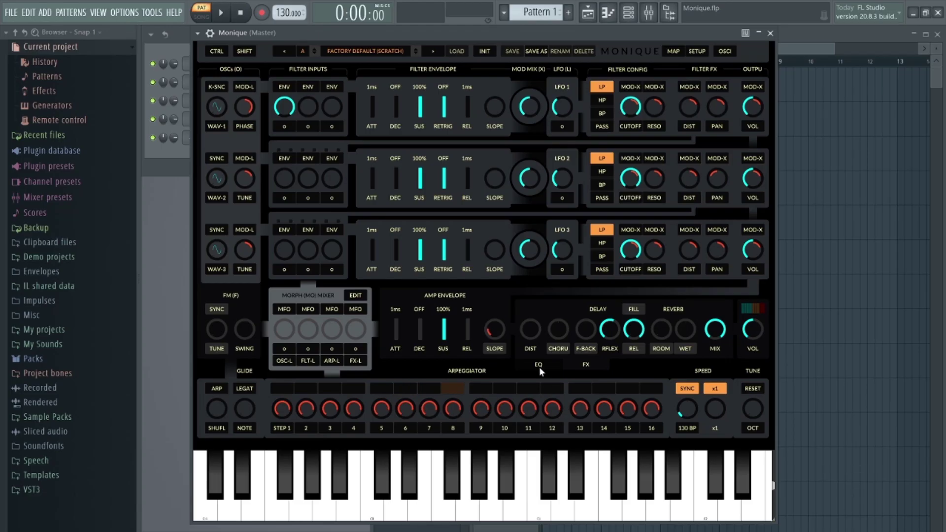
Switch Monique's bottom-right panel from the EQ bands to the FX controls
left_click(539, 367)
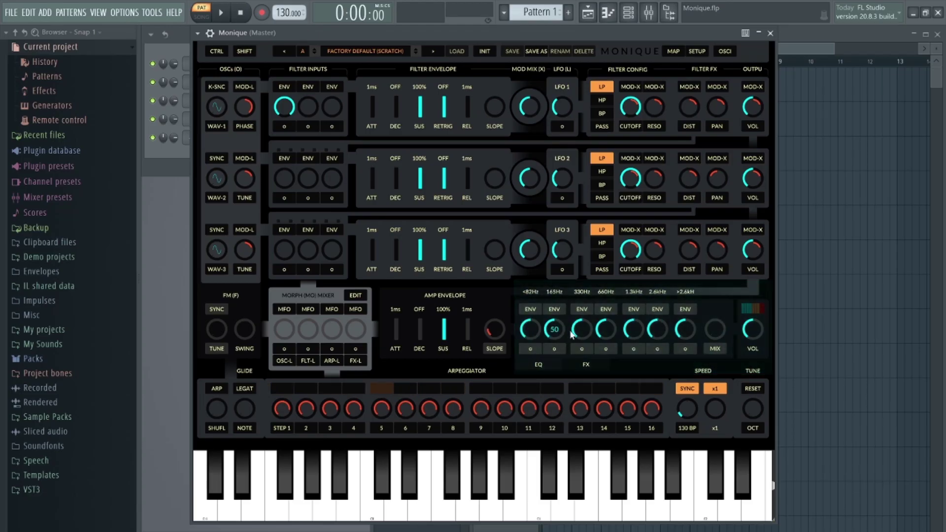
left_click(587, 364)
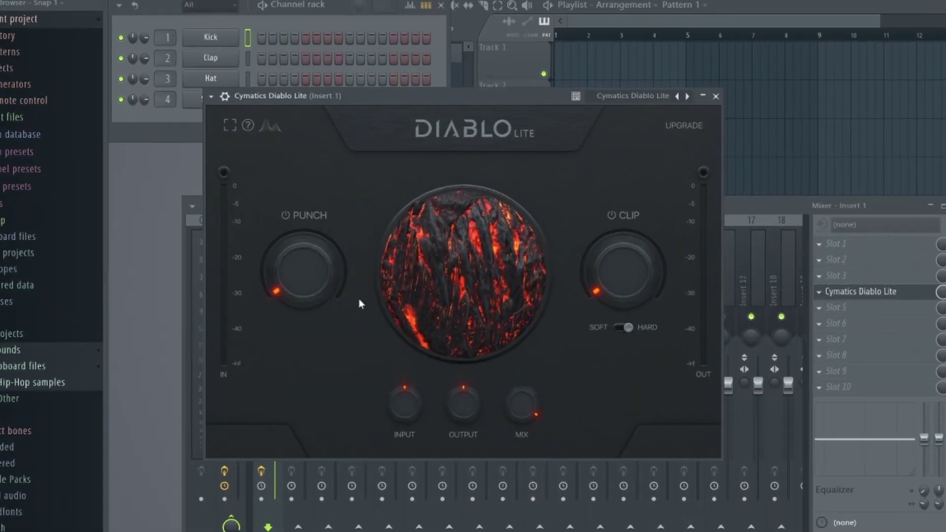
Sweep Diablo Lite's Punch and Clip knobs up to maximum, then back to minimum
mouse_move(332, 264)
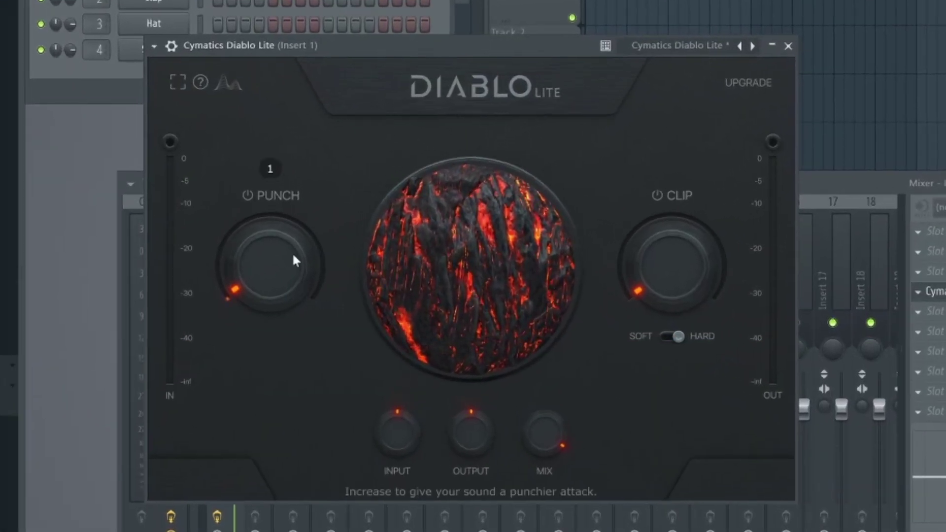
left_click_drag(293, 256, 278, 167)
mouse_move(661, 267)
left_click_drag(662, 176, 665, 90)
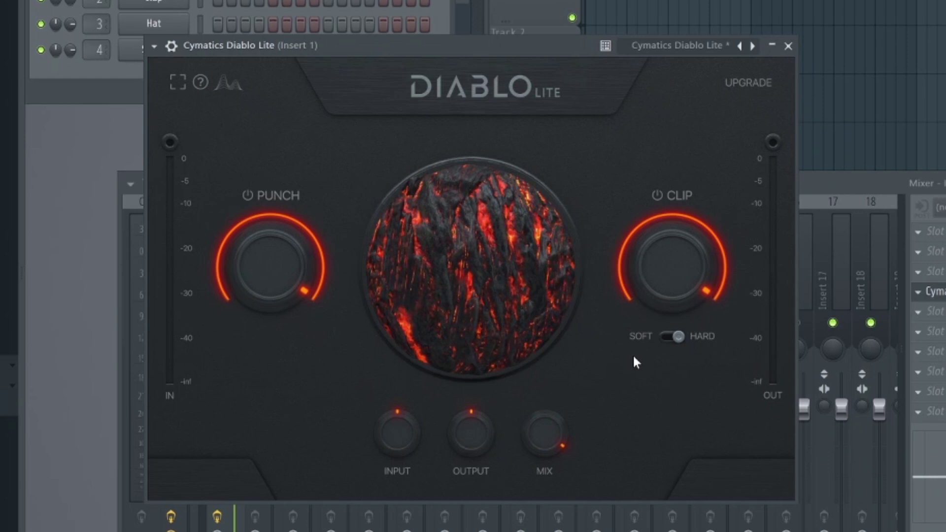
left_click_drag(294, 257, 243, 496)
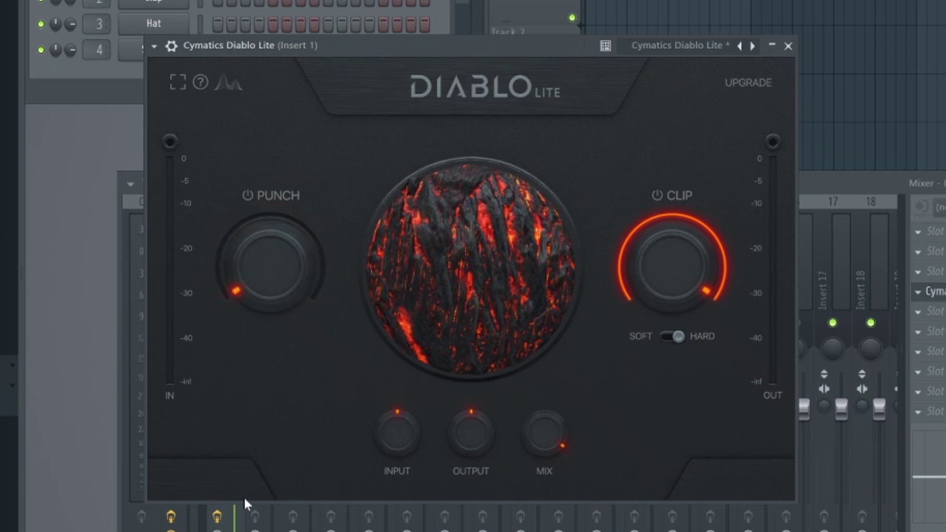
left_click_drag(624, 292, 640, 455)
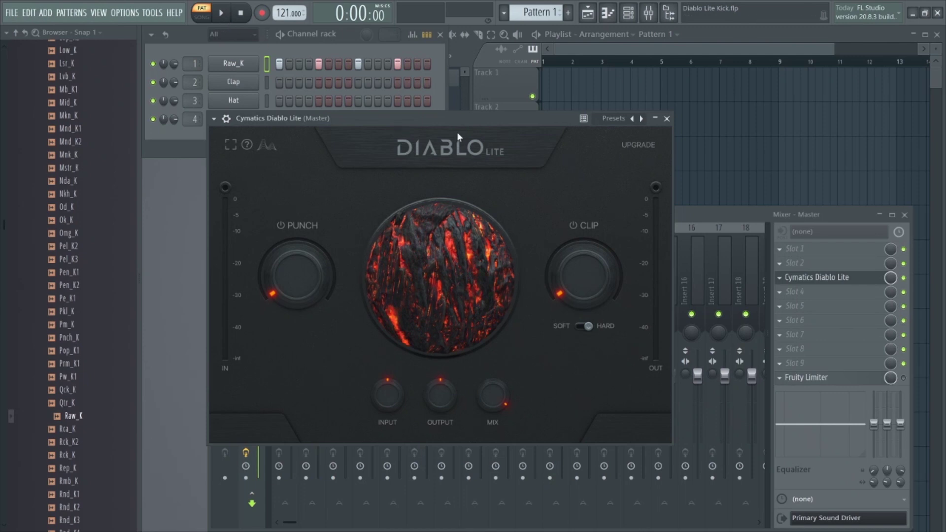
Play the kick pattern and raise Diablo Lite's Punch to 44% and Clip to 53%
key("space")
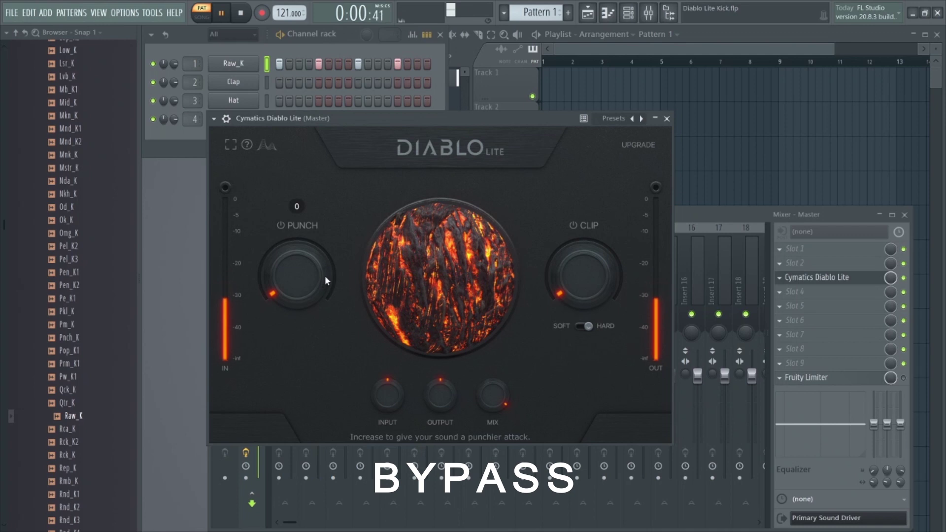
left_click_drag(320, 277, 309, 250)
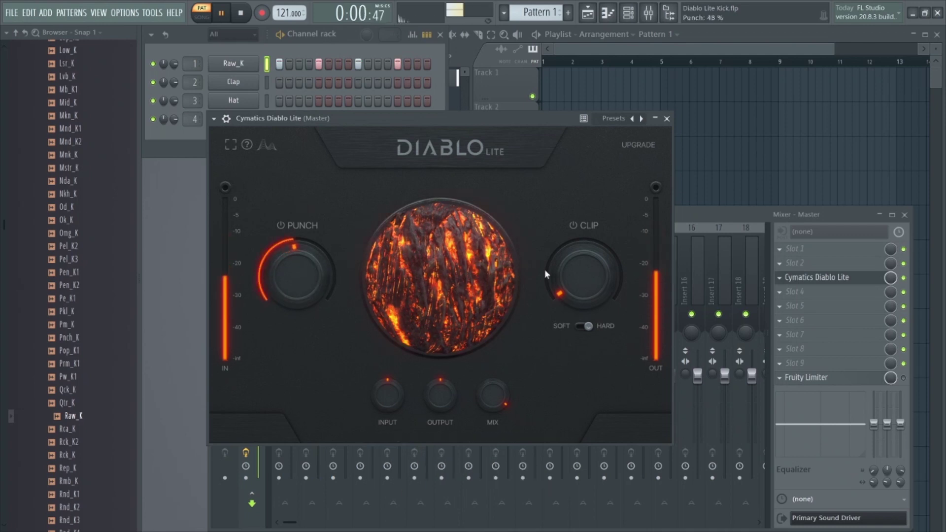
left_click_drag(580, 271, 580, 250)
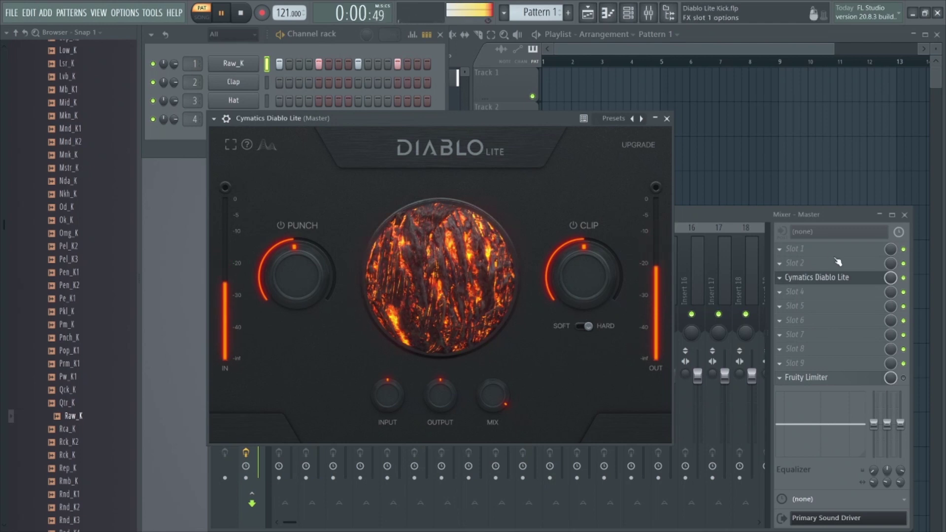
Compare Diablo Lite bypassed and active twice, stop playback, and bring its window forward
left_click(904, 278)
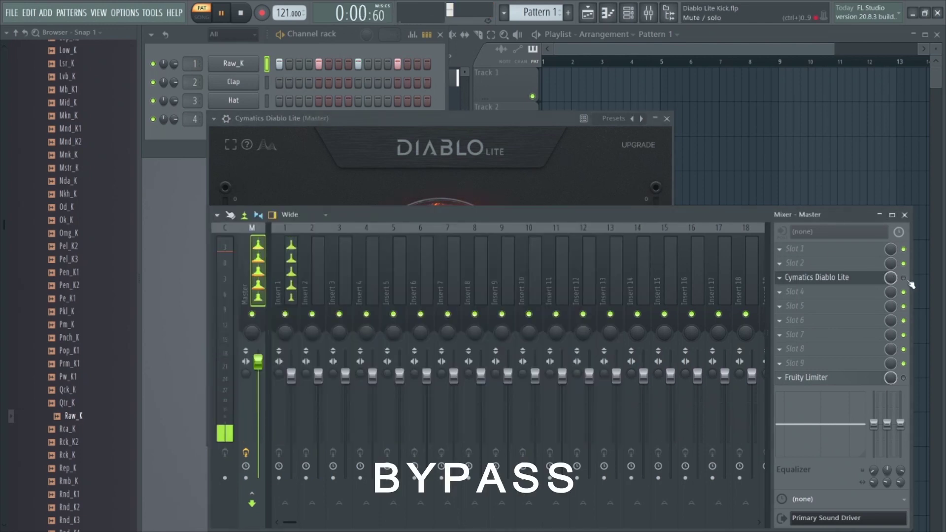
left_click(904, 278)
left_click(904, 278)
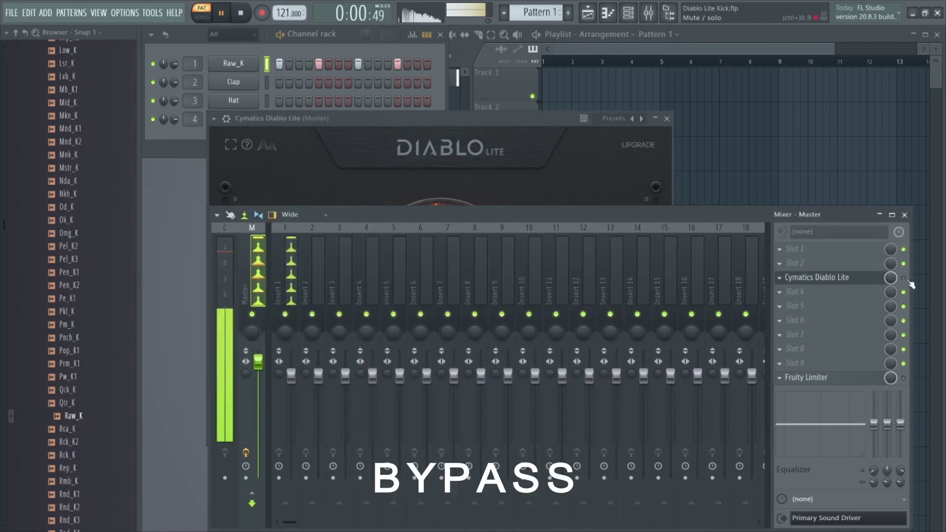
left_click(904, 278)
key("space")
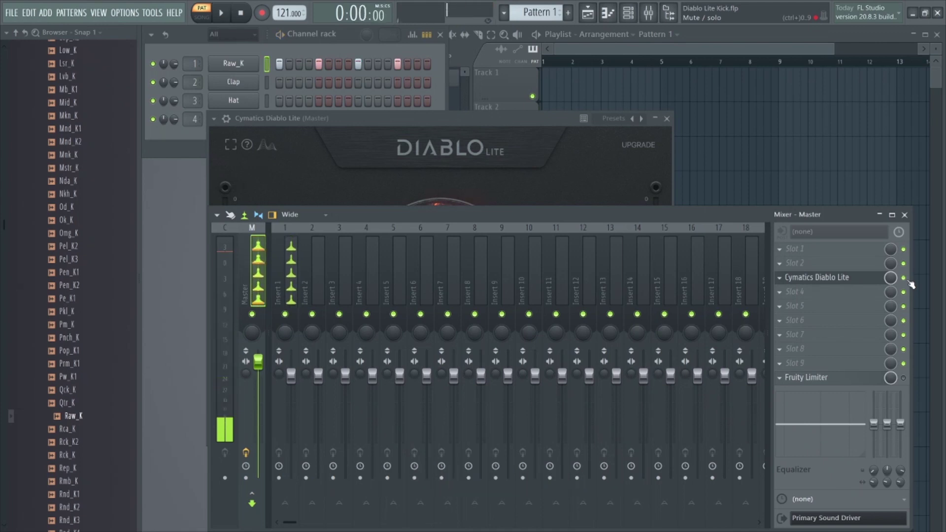
left_click(442, 131)
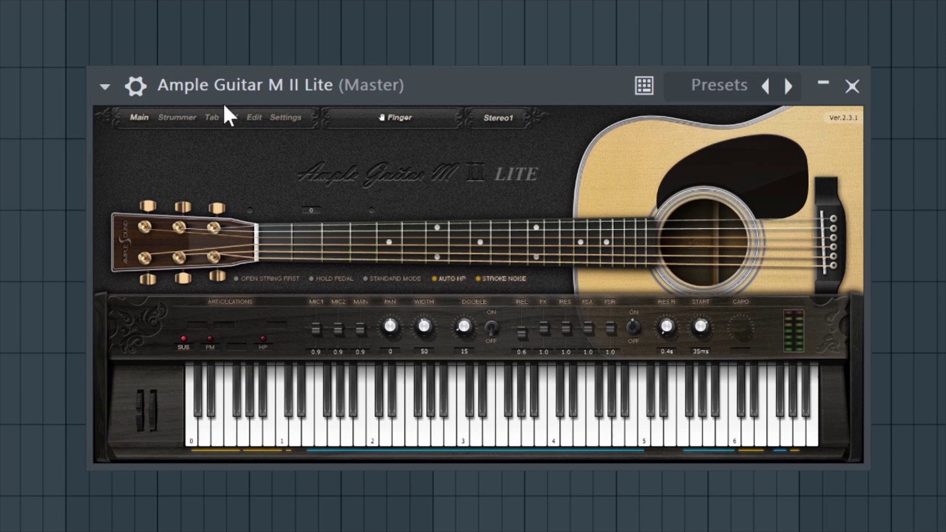
View Ample Guitar's strummer, tab player and pedalboard pages, then play and stop the melody
left_click(174, 119)
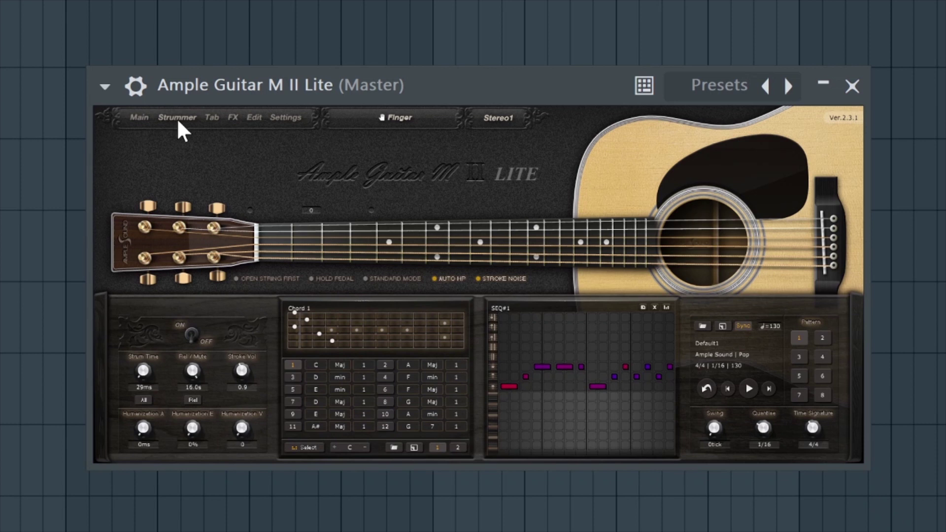
left_click(217, 121)
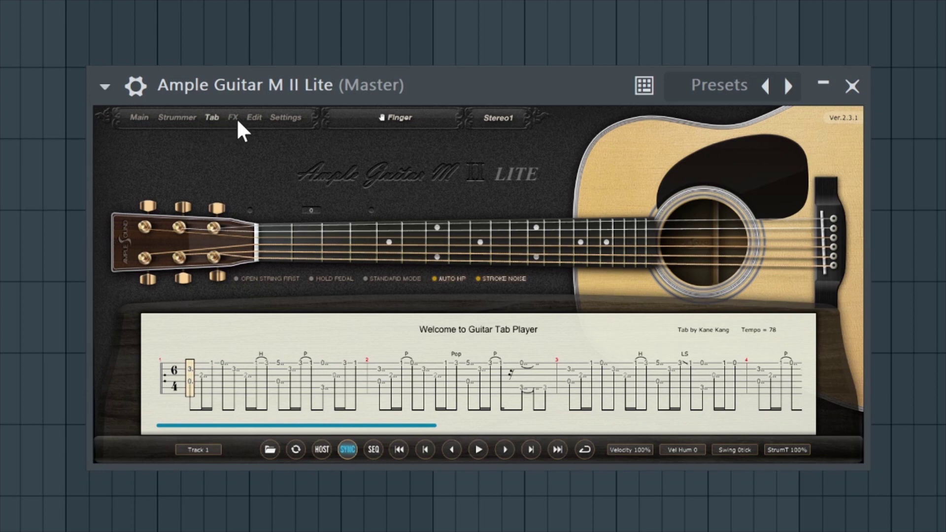
left_click(233, 118)
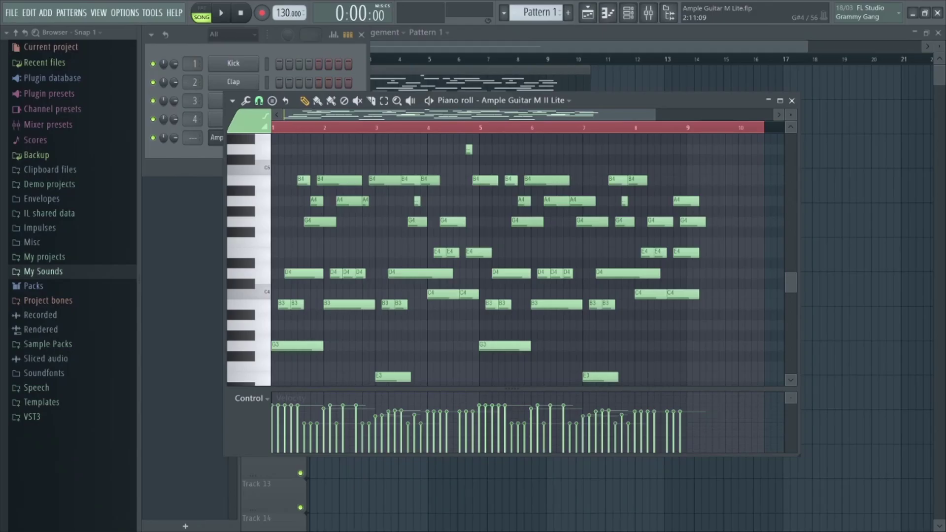
key("space")
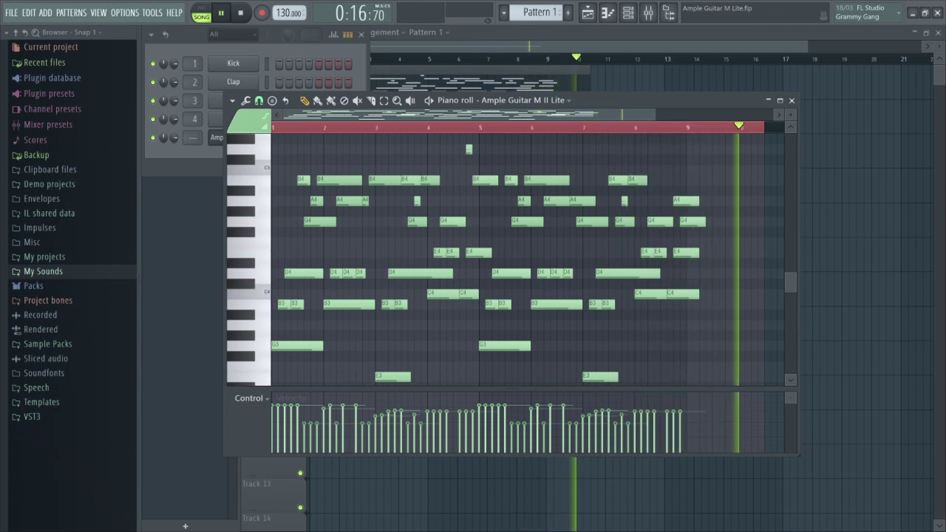
key("space")
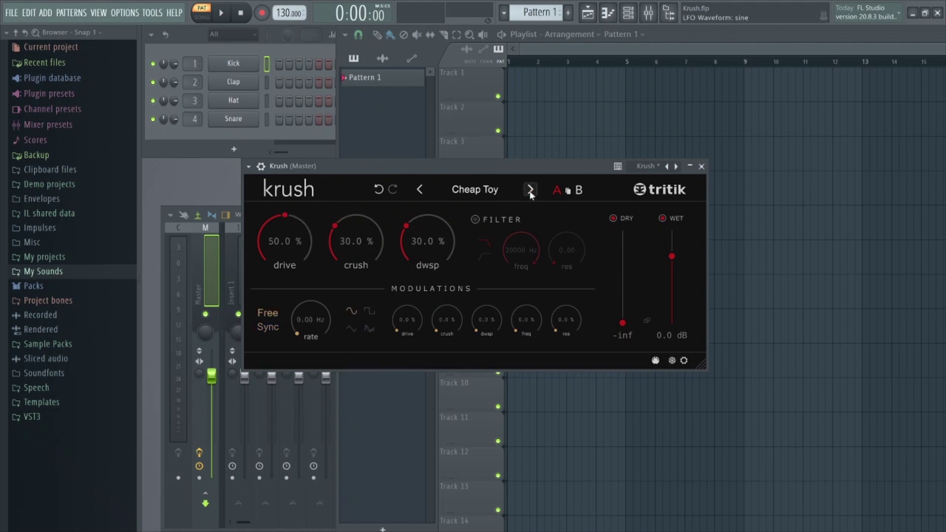
Audition Krush presets from Crackling and Creak through Dying Battery to Electro Sparks
left_click(530, 192)
left_click(530, 191)
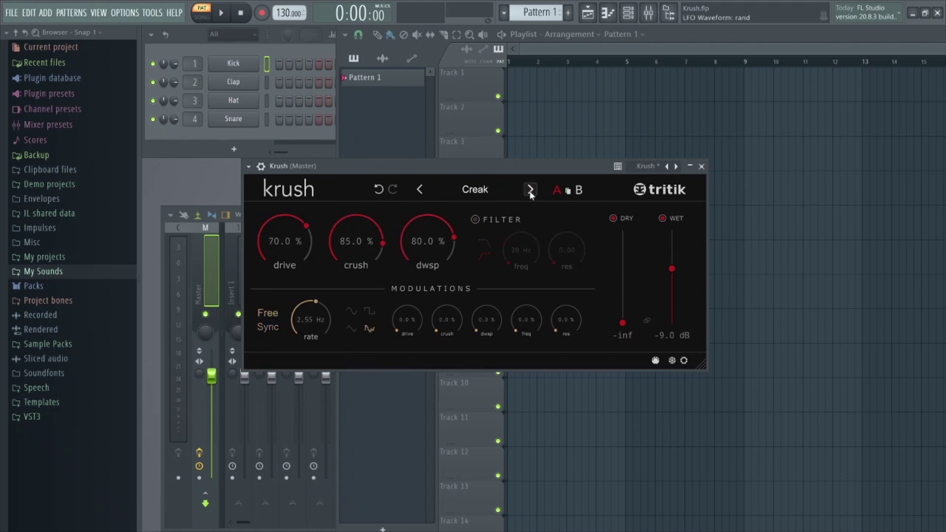
left_click(530, 191)
left_click(531, 191)
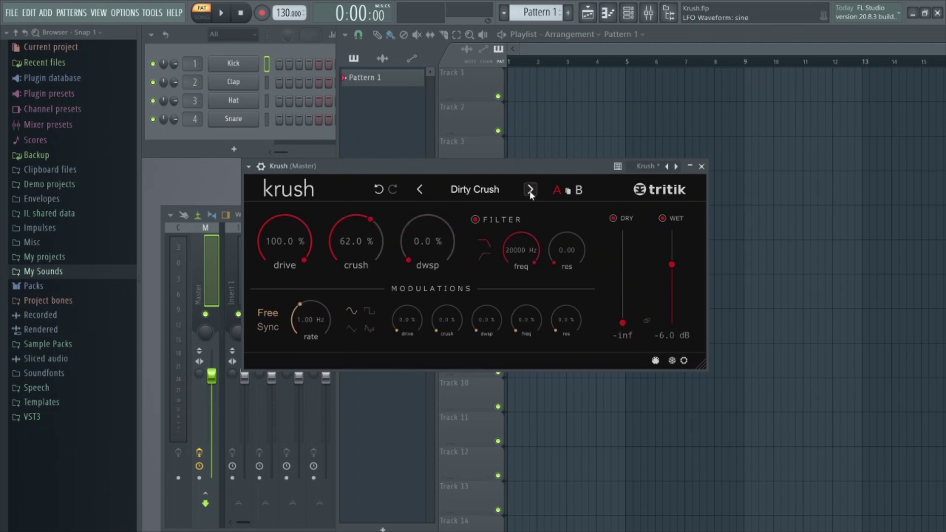
left_click(530, 191)
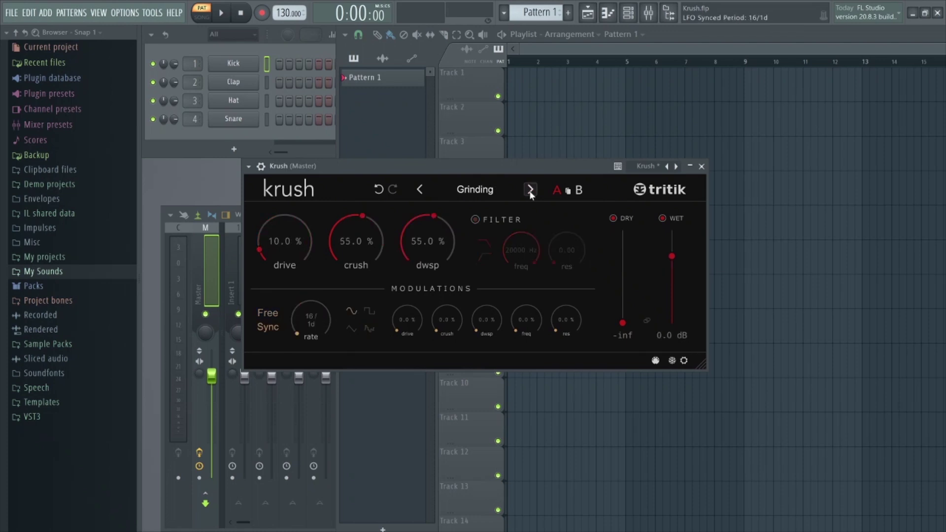
left_click(530, 191)
left_click(530, 191)
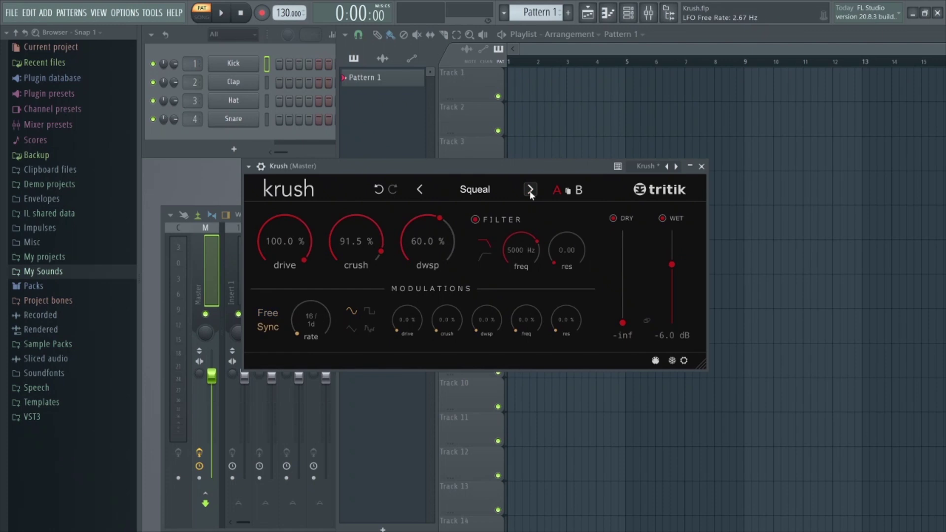
left_click(530, 191)
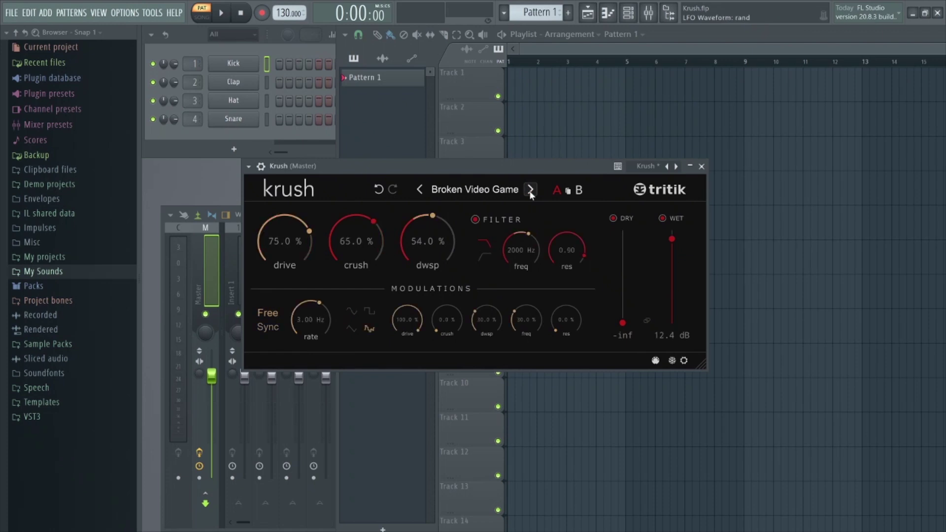
left_click(530, 191)
left_click(531, 191)
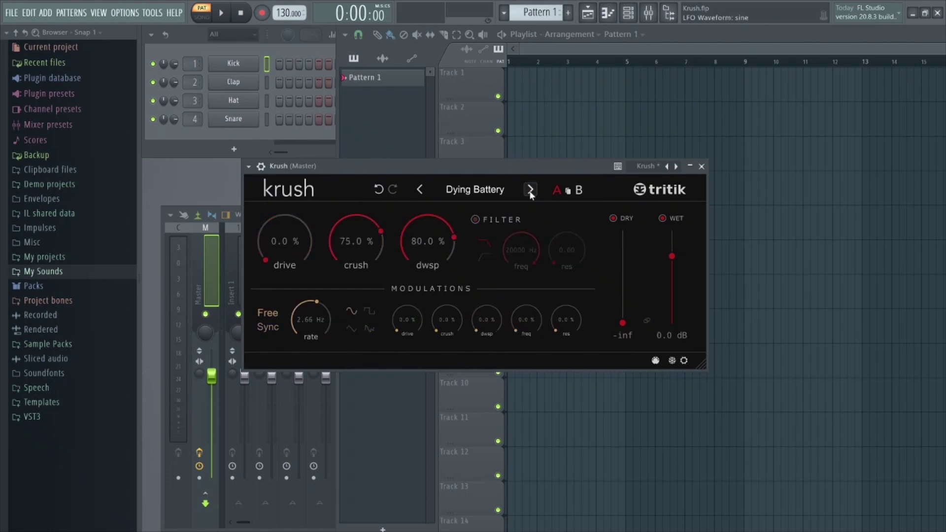
left_click(530, 192)
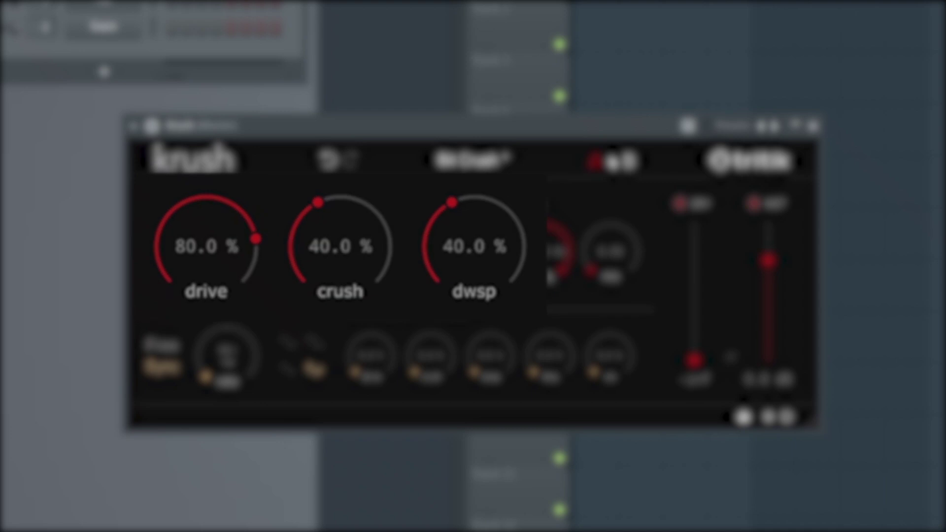
Toggle Krush's filter off and on, and set the synced modulation rate to 16 / 1t
left_click(401, 210)
left_click(401, 211)
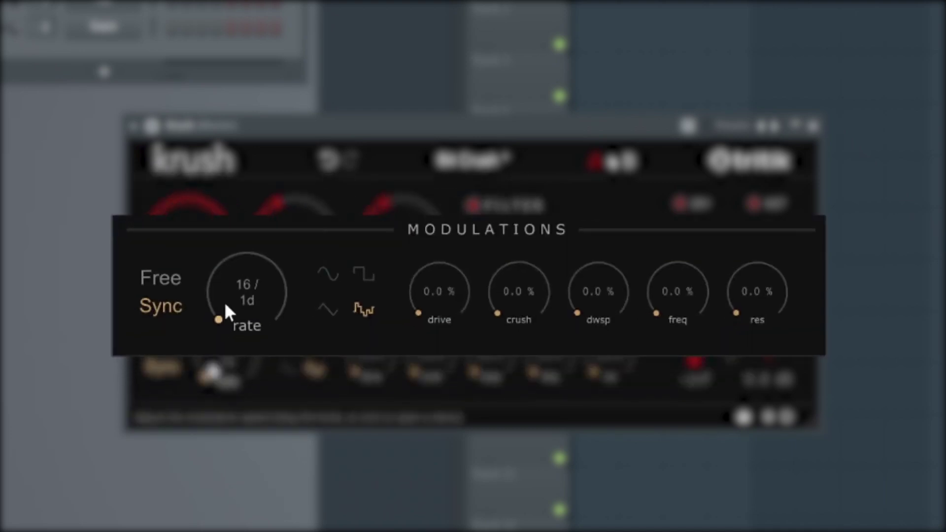
left_click_drag(235, 298, 232, 274)
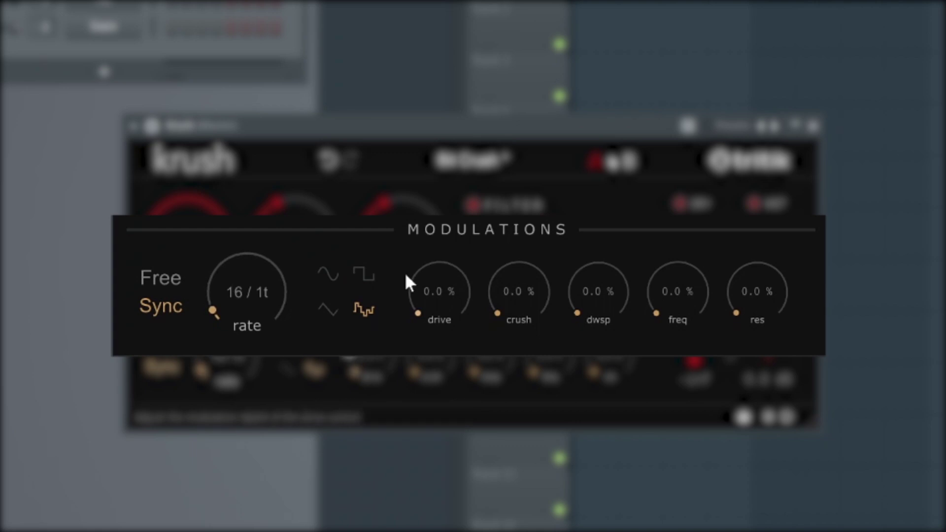
left_click_drag(414, 273, 422, 239)
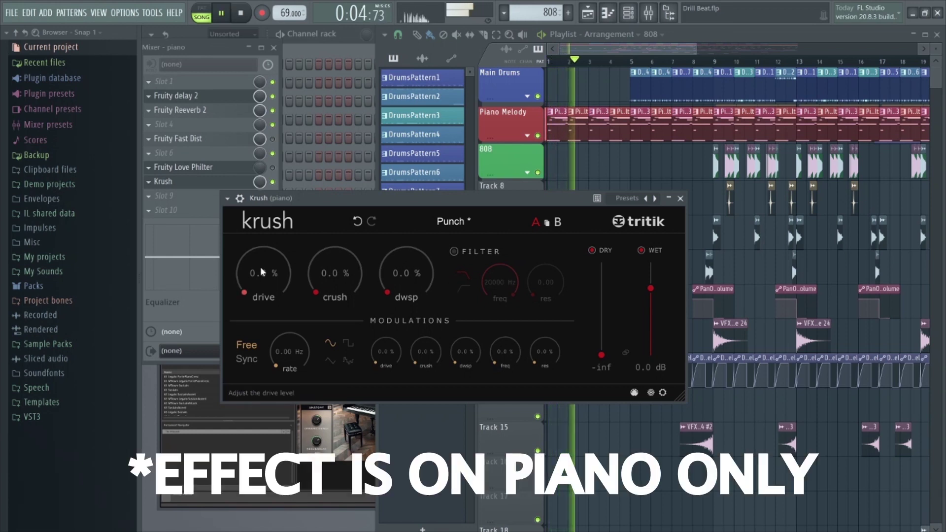
Raise the piano Krush's drive and downsampling, and sync the modulation rate to 1/4
left_click_drag(258, 256, 263, 194)
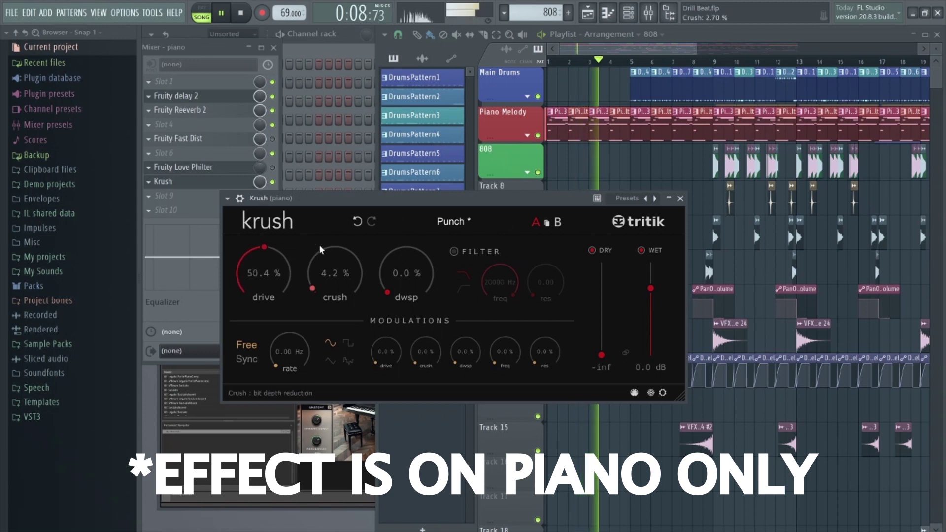
left_click_drag(405, 270, 407, 234)
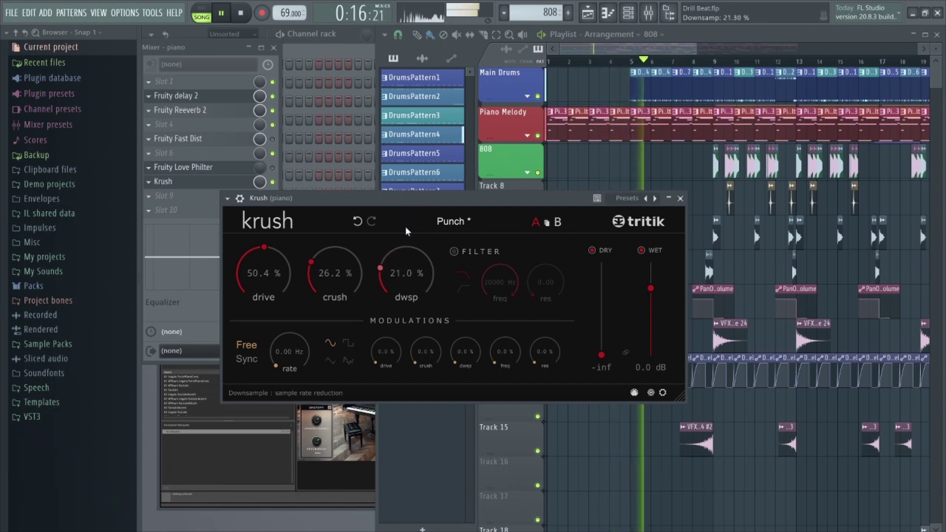
left_click(250, 358)
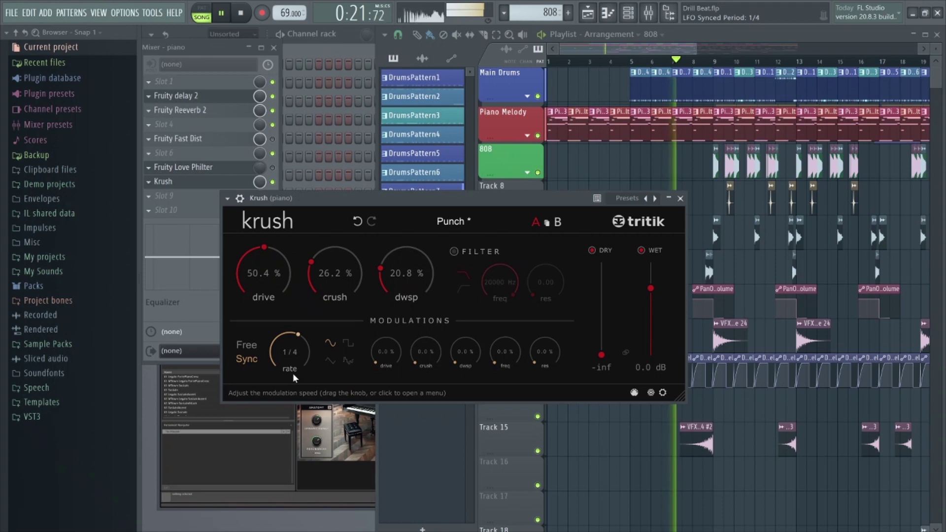
left_click_drag(289, 382, 385, 281)
Modulate crush by 35.4% and downsampling by 50.2%, then lower downsampling to 8.9%
left_click_drag(426, 340, 427, 300)
left_click_drag(465, 338, 406, 254)
scroll(406, 254, "up", 4)
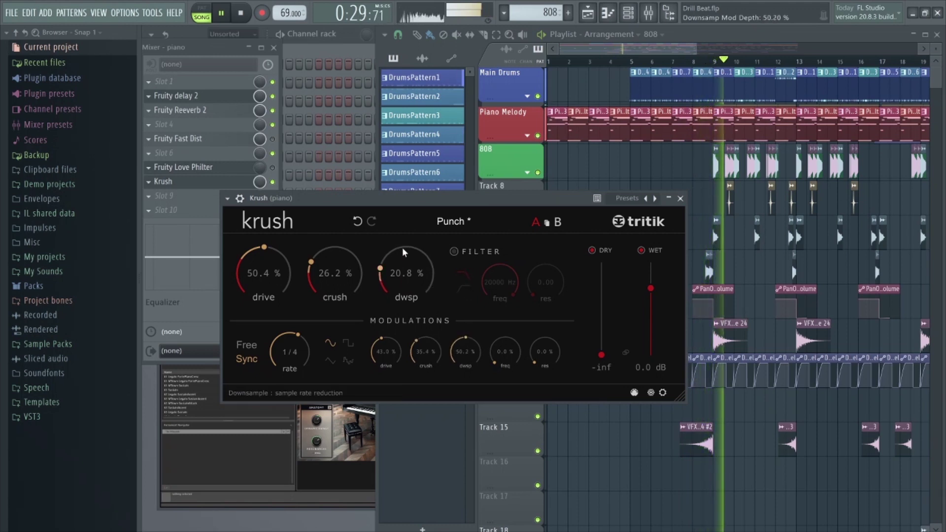
scroll(406, 251, "up", 4)
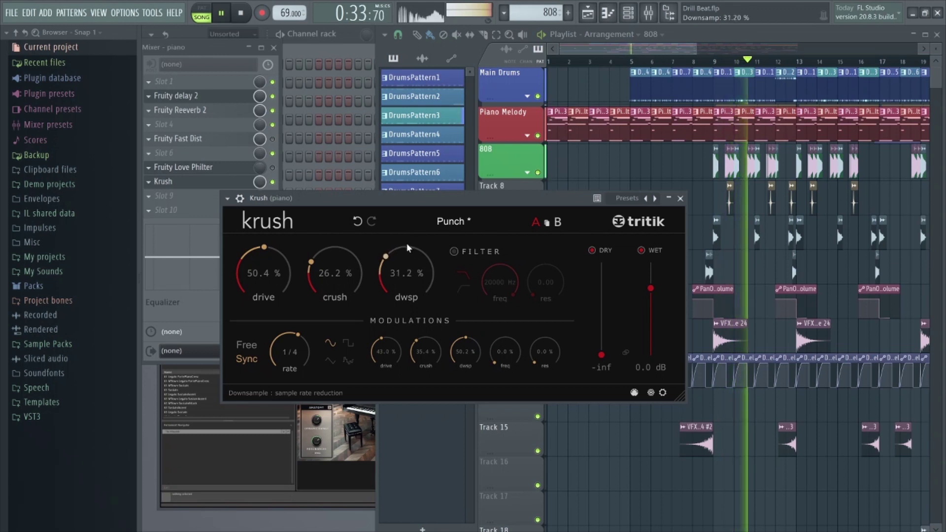
scroll(407, 252, "down", 5)
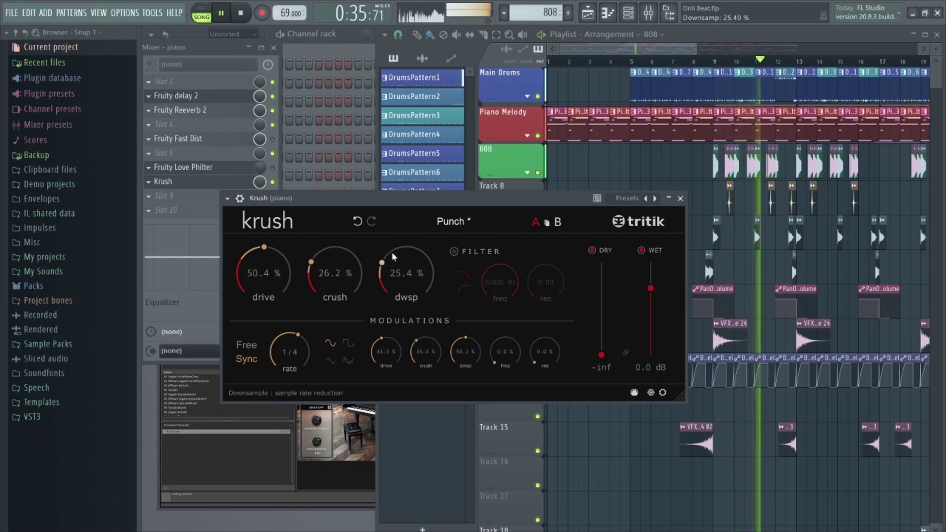
left_click_drag(408, 262, 374, 274)
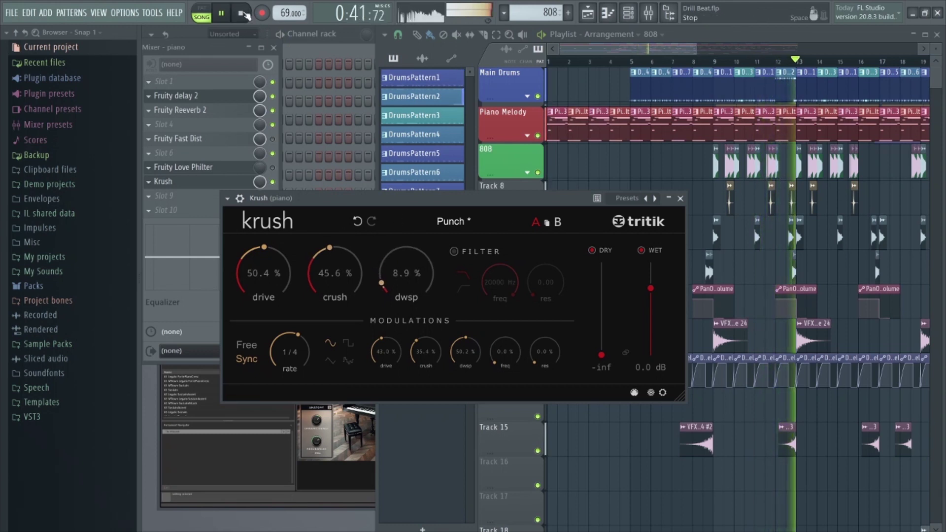
Stop playback and return the song position to bar 1
left_click(245, 15)
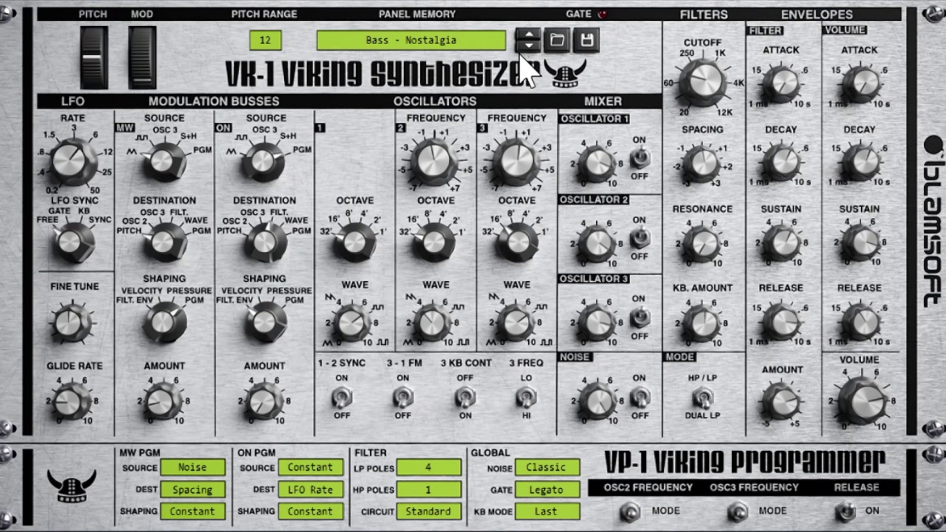
Step VK-1 presets from Bass - Upright through Bright Lead patches like Blamsaw, Evolution and Modern Jazz
left_click(535, 48)
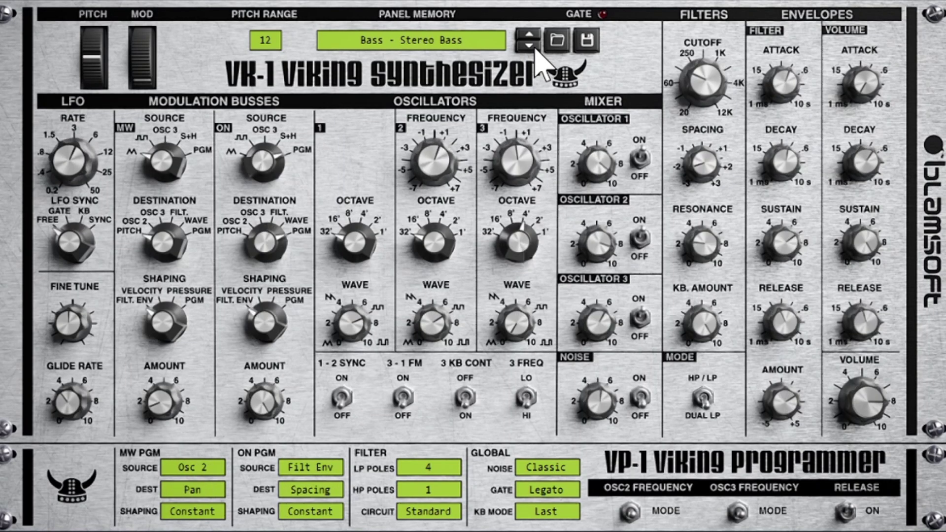
left_click(536, 49)
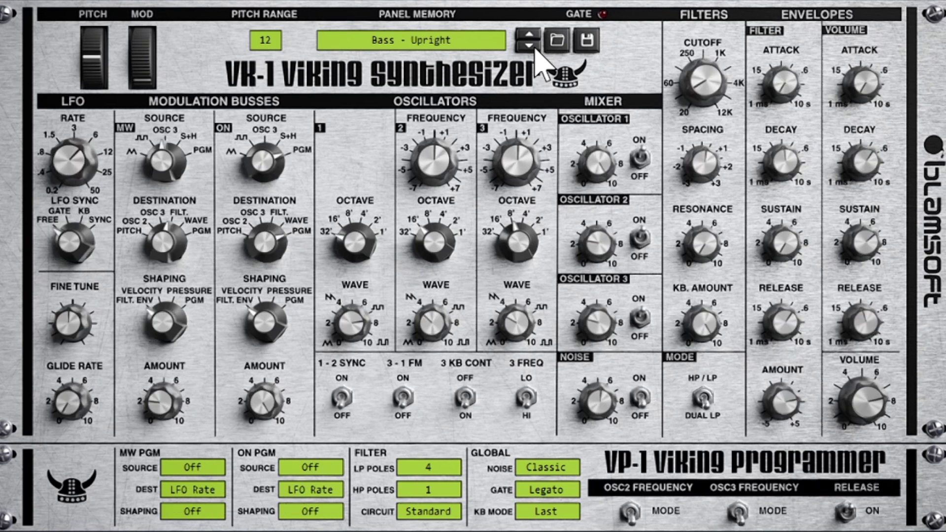
left_click(535, 48)
left_click(535, 48)
left_click(535, 48)
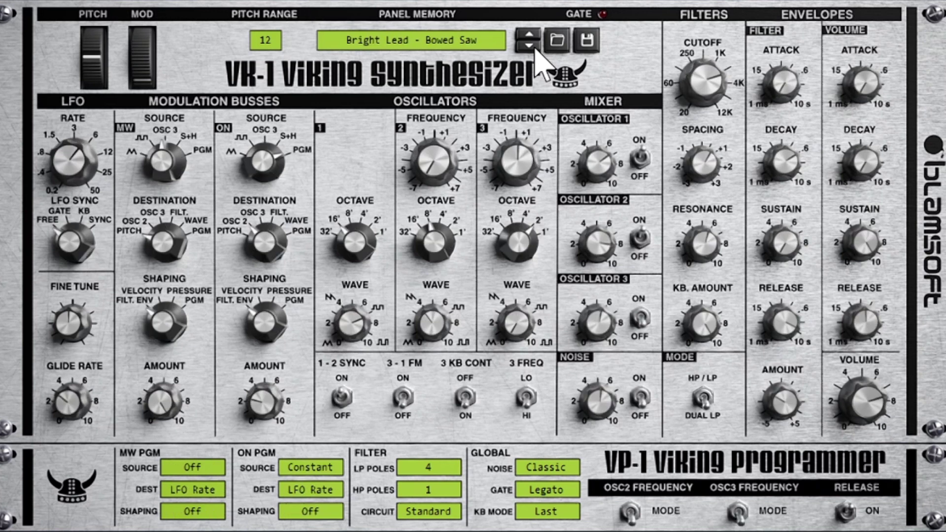
left_click(535, 48)
left_click(535, 48)
left_click(535, 48)
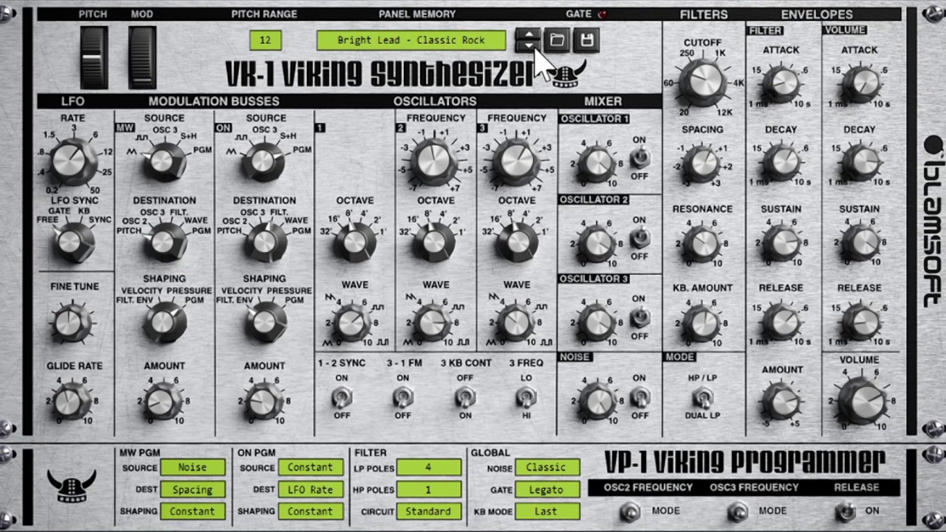
left_click(535, 49)
left_click(535, 48)
left_click(535, 48)
left_click(535, 48)
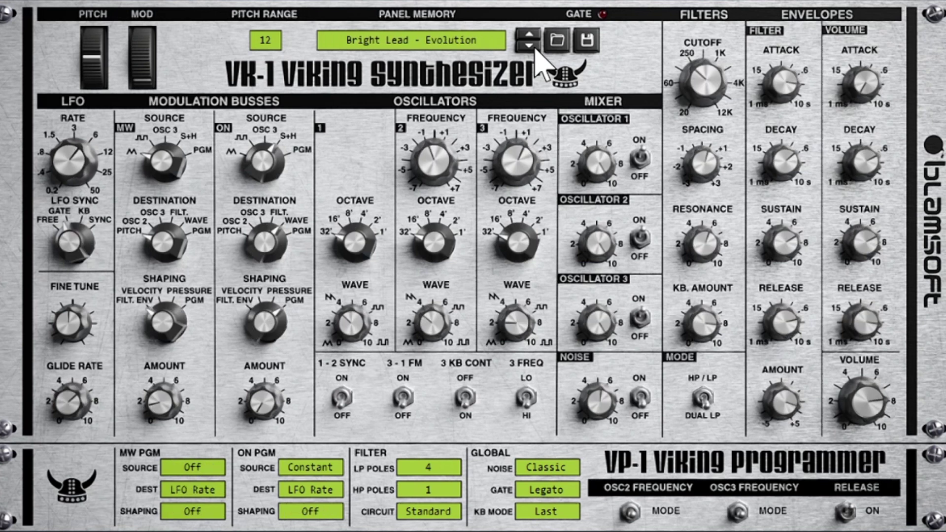
left_click(535, 49)
left_click(535, 49)
left_click(535, 49)
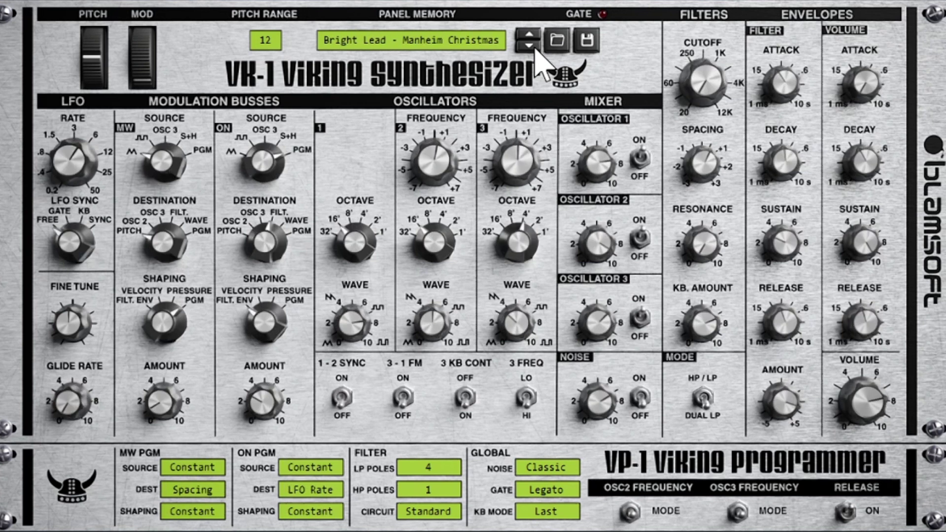
left_click(535, 48)
left_click(535, 48)
left_click(535, 49)
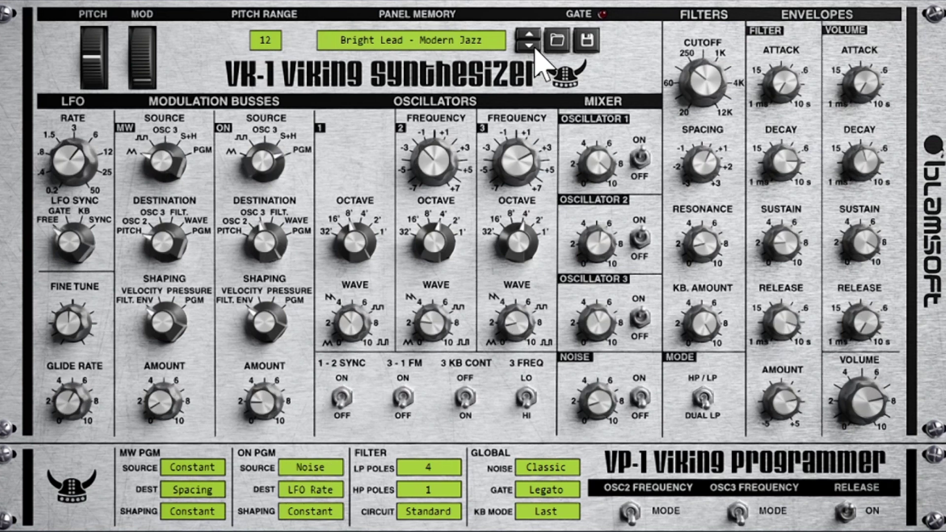
left_click(535, 49)
left_click(535, 48)
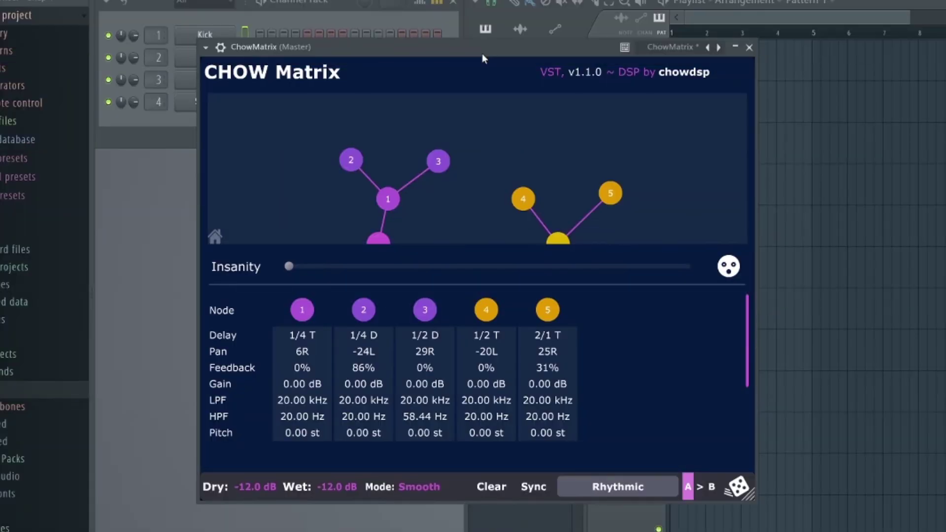
Drag ChowMatrix nodes 1–4 to reshape their delays and pans, setting node 4 to 1/2
left_click_drag(387, 199, 386, 193)
left_click(350, 155)
left_click_drag(350, 158, 327, 151)
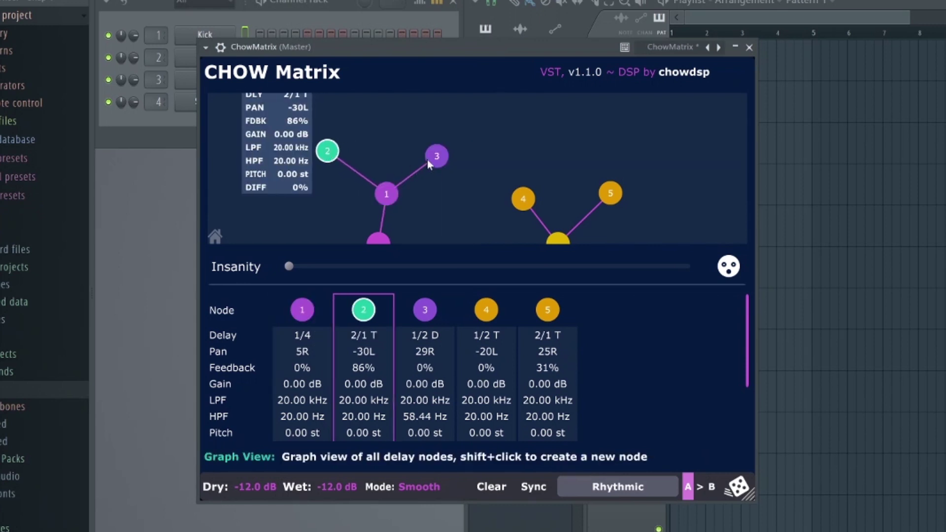
left_click_drag(436, 157, 420, 174)
left_click(523, 200)
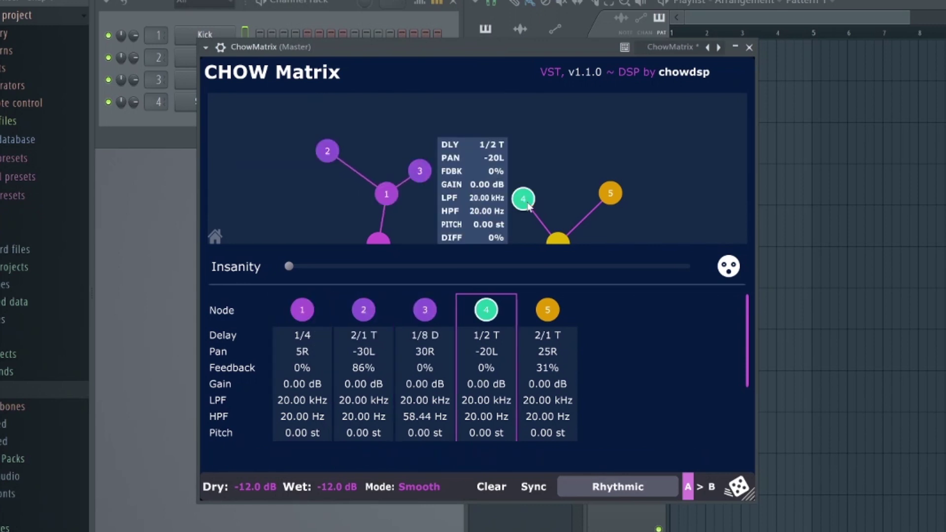
left_click_drag(523, 199, 537, 187)
left_click(646, 157)
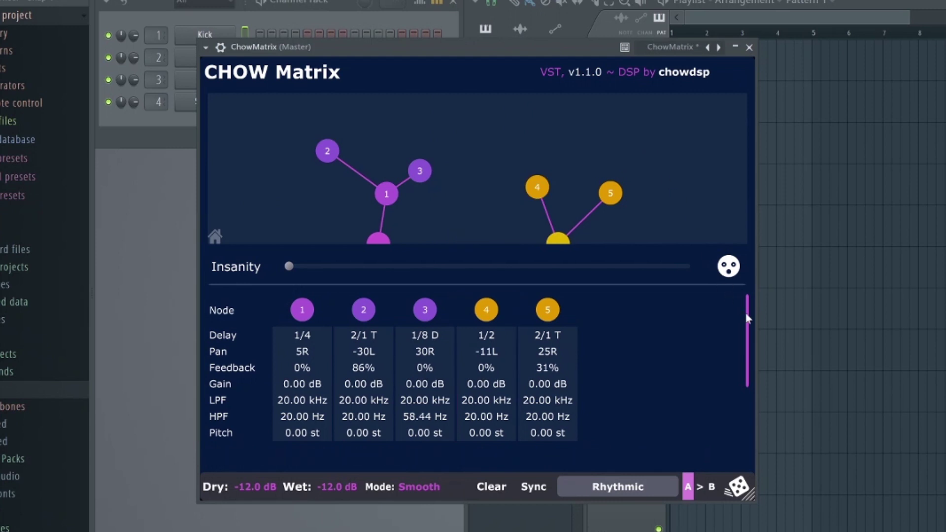
left_click_drag(748, 319, 746, 382)
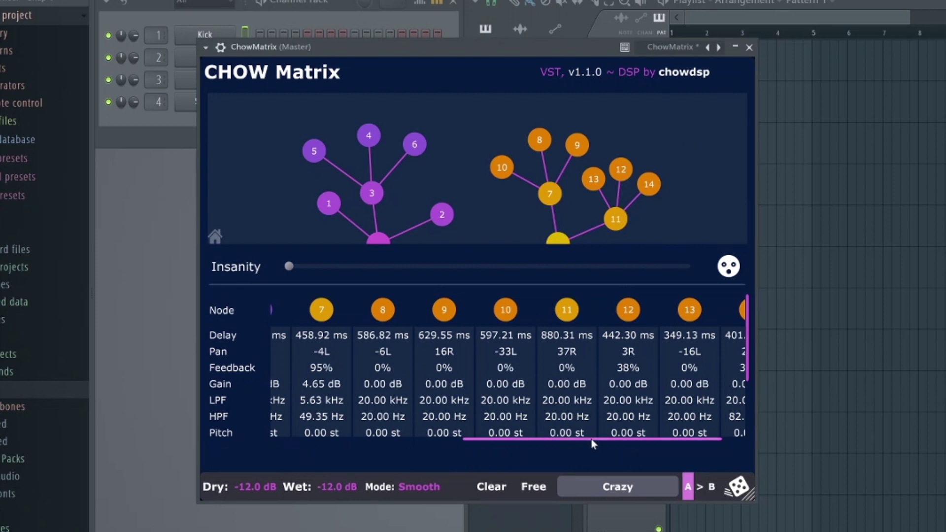
Adjust ChowMatrix's controls, nudging the Insanity amount up slightly
left_click_drag(583, 444, 371, 448)
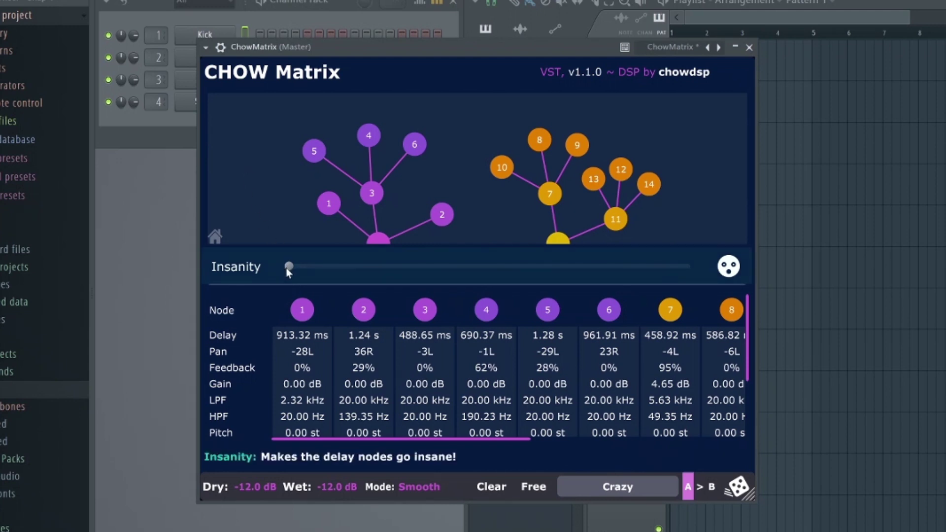
left_click_drag(285, 270, 290, 271)
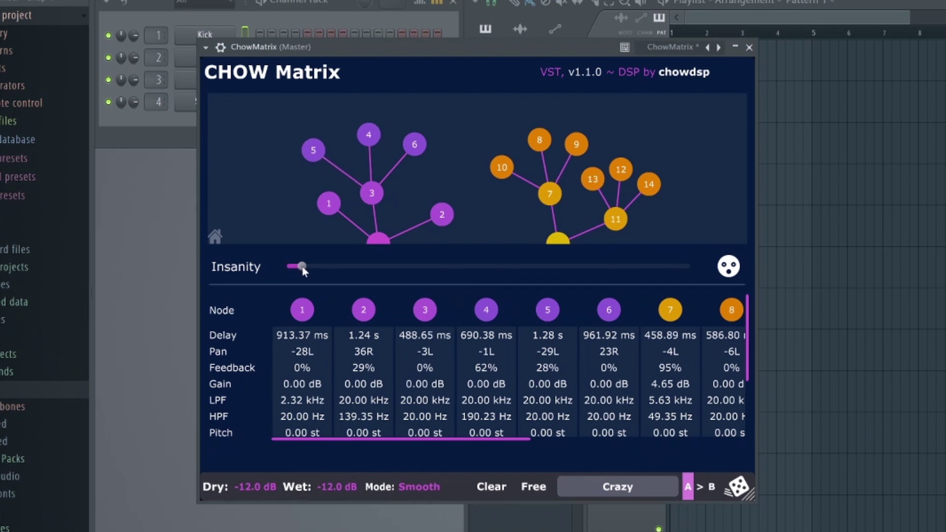
left_click_drag(339, 267, 646, 269)
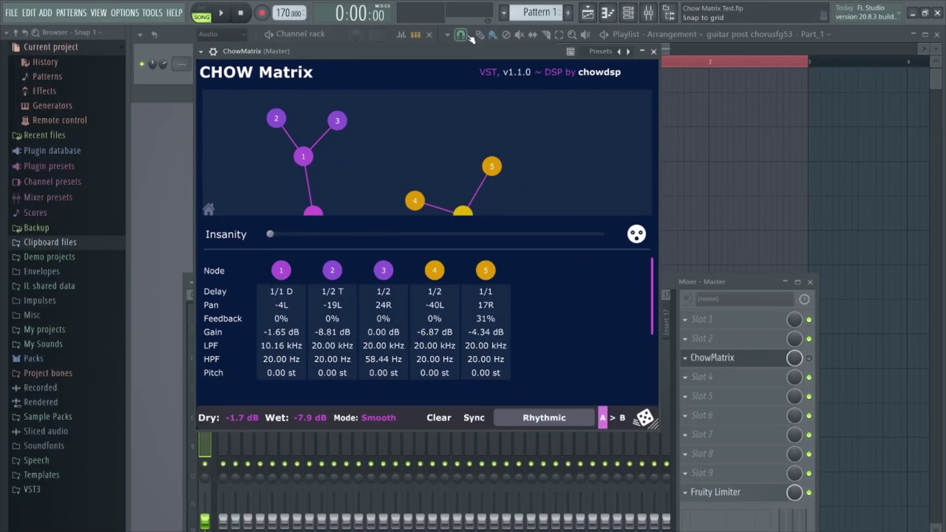
Start the song and switch the ChowMatrix effect on the master mixer track back on
left_click(217, 13)
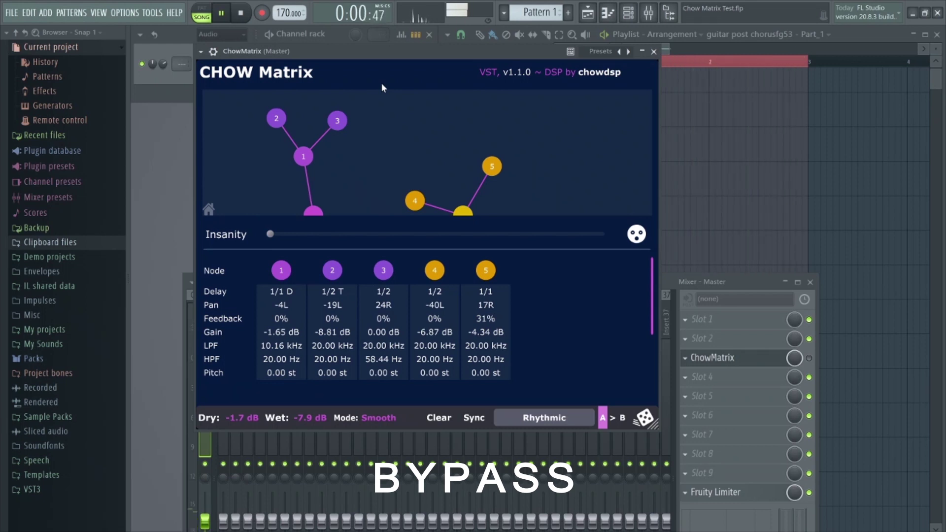
left_click(811, 359)
left_click(384, 56)
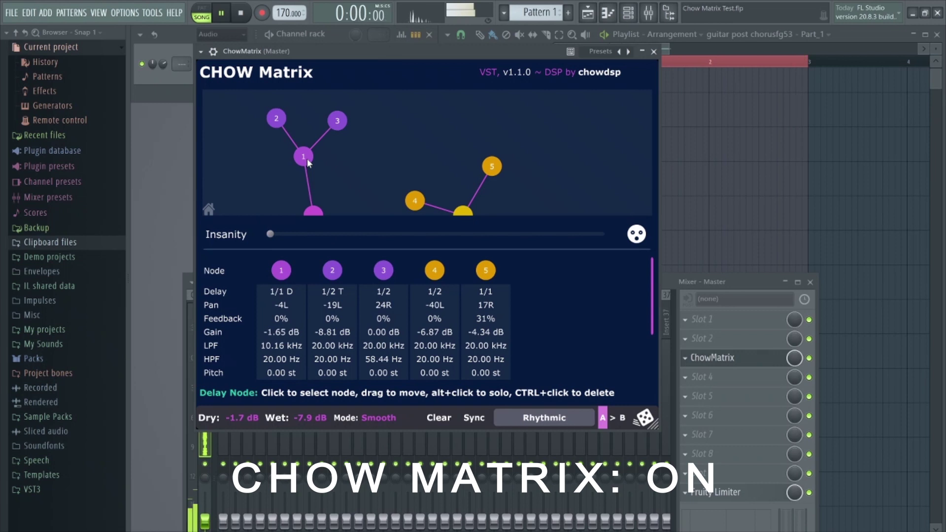
Drag nodes 1, 2, 4 and 5 to change delays and pans, then raise Insanity
left_click_drag(306, 160, 313, 185)
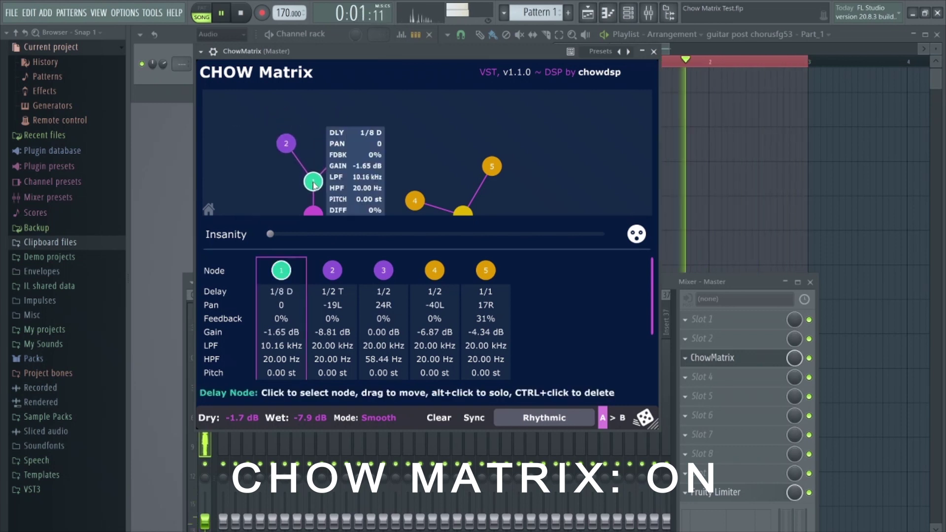
left_click_drag(287, 145, 344, 161)
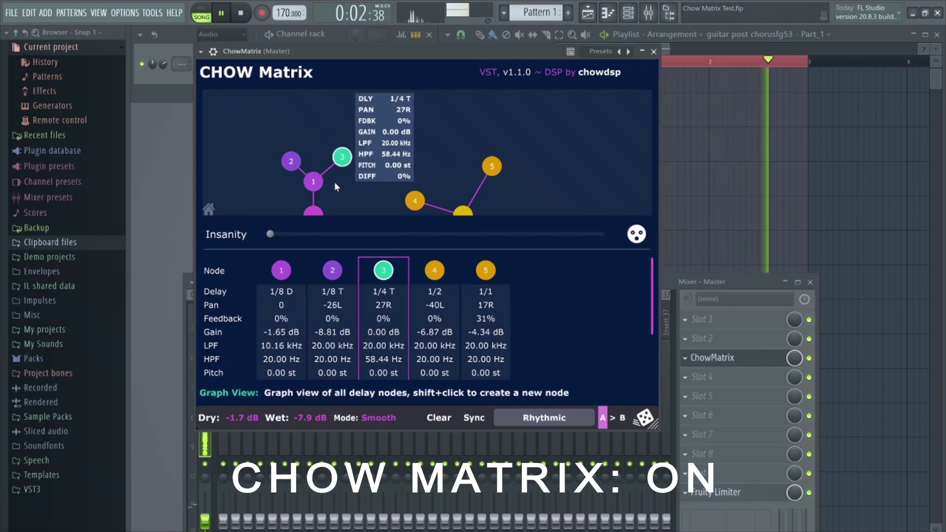
left_click_drag(416, 202, 426, 169)
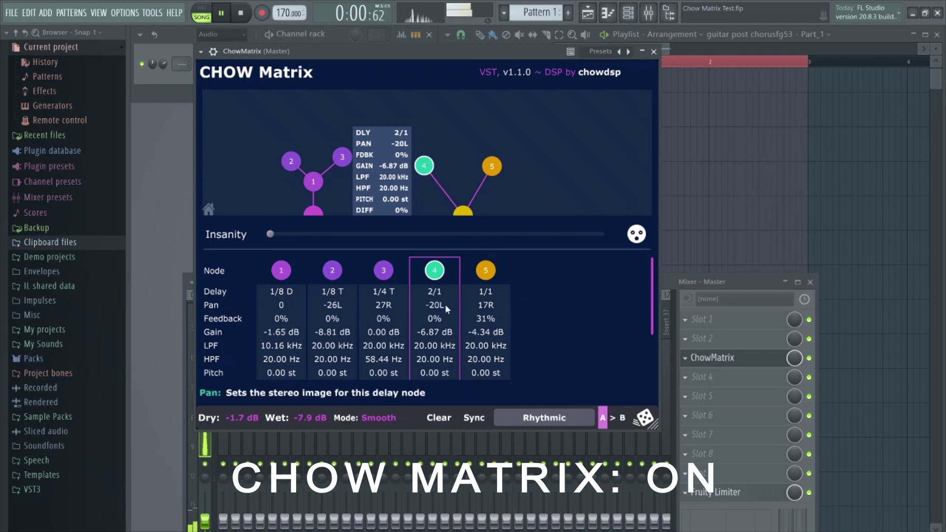
left_click_drag(445, 304, 408, 349)
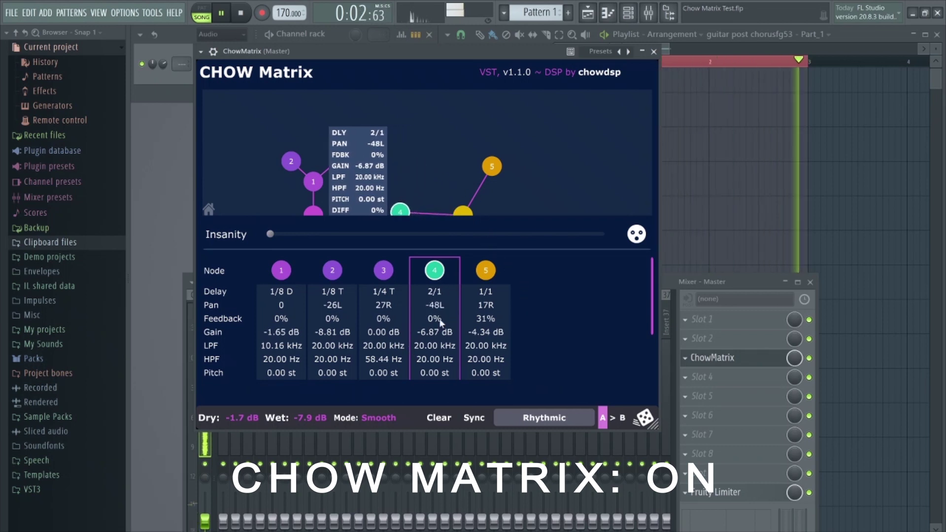
left_click_drag(483, 302, 481, 278)
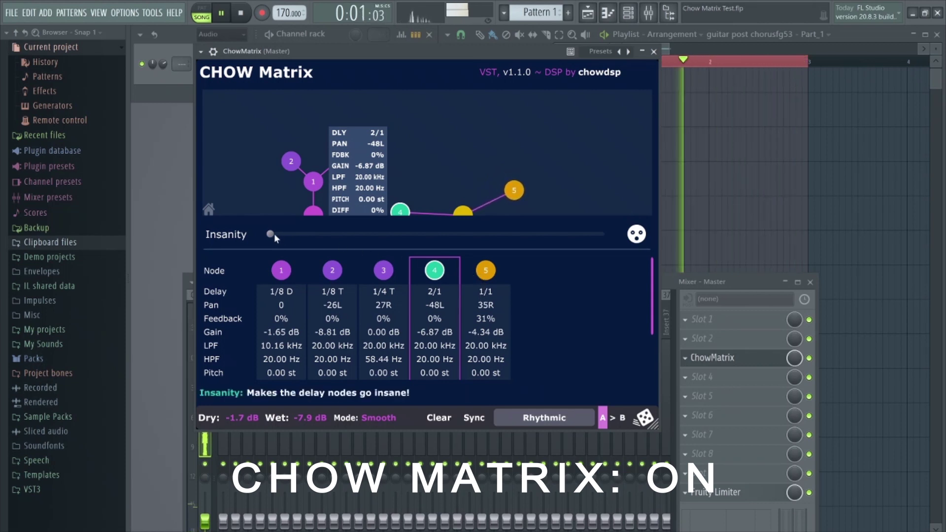
left_click_drag(272, 234, 390, 237)
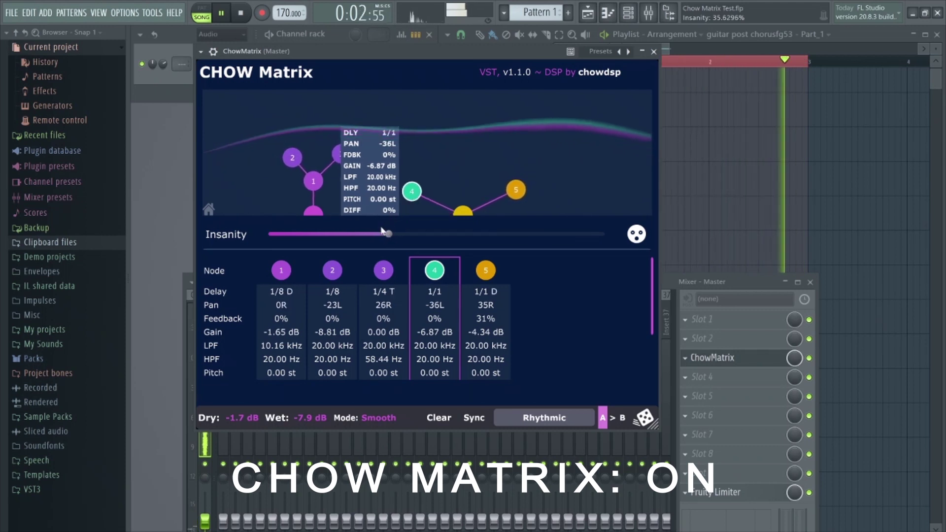
Deselect node 4, view node 5's settings, and stop playback
left_click(574, 309)
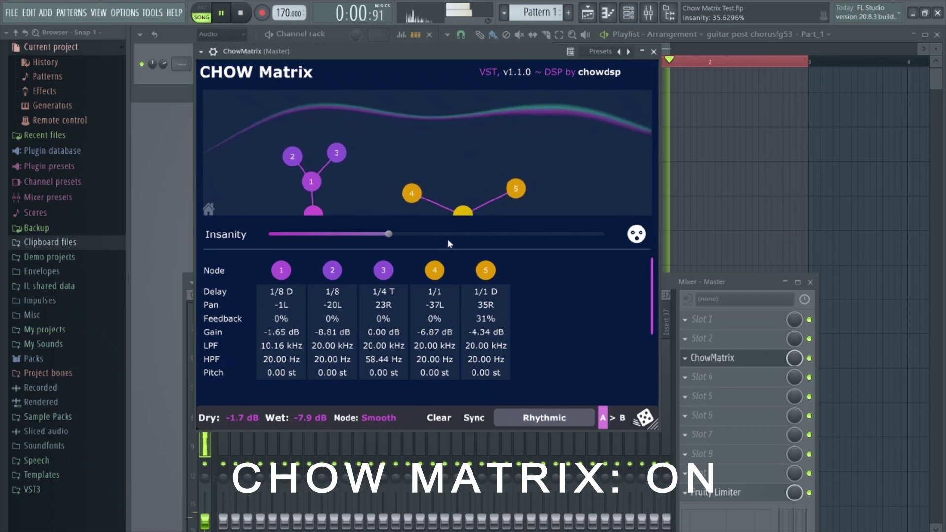
left_click(513, 191)
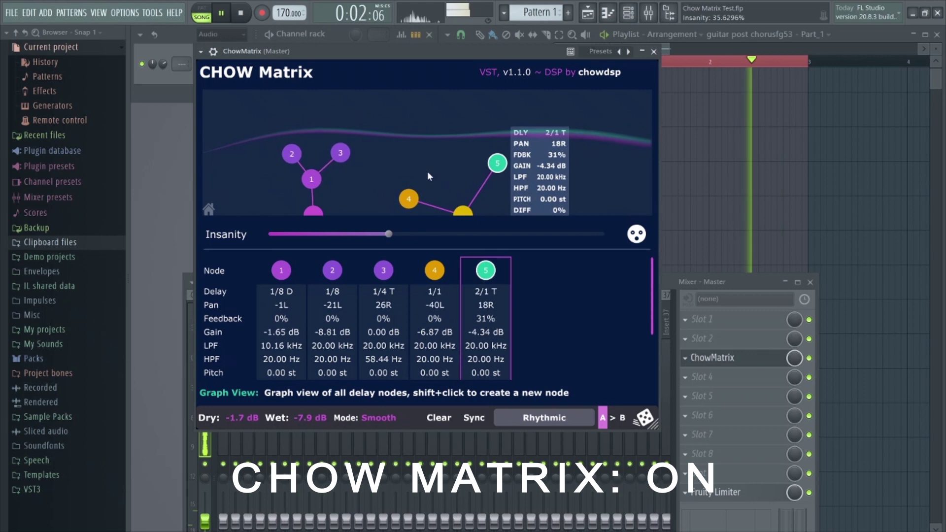
left_click(240, 13)
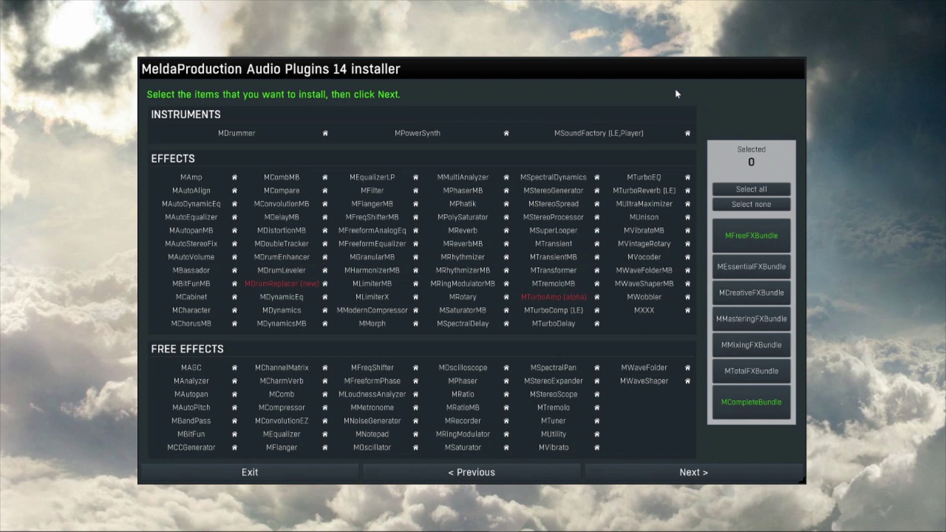
Tick every instrument and effect in the MeldaProduction installer with Select all
left_click(743, 190)
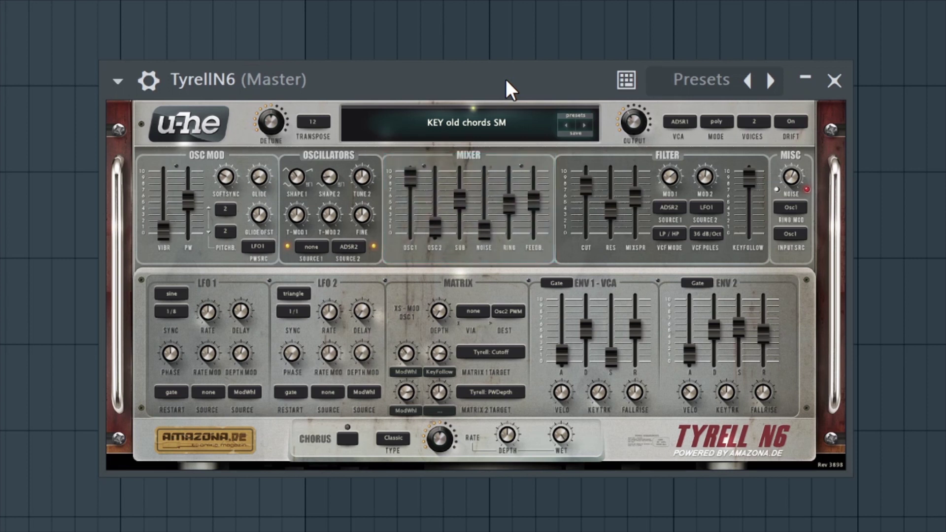
Open Tyrell N6's preset browser and browse MIDI Programs, Howie, BumBumBias, 3ee, then BrontoScorpio banks
left_click(576, 116)
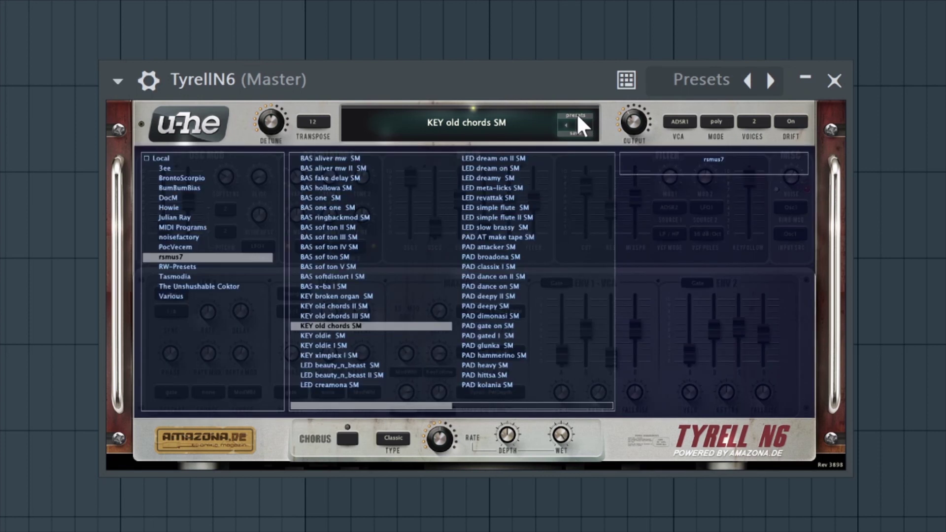
left_click(211, 227)
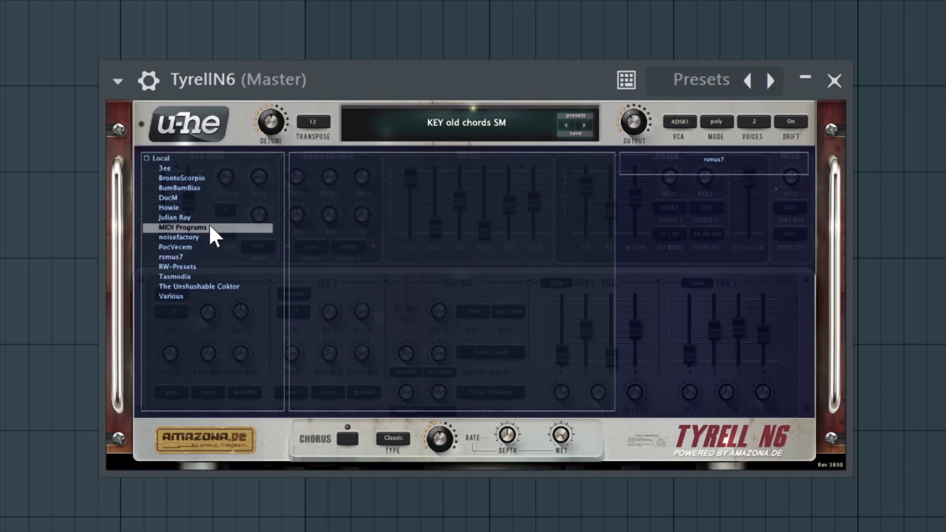
left_click(193, 207)
left_click(190, 192)
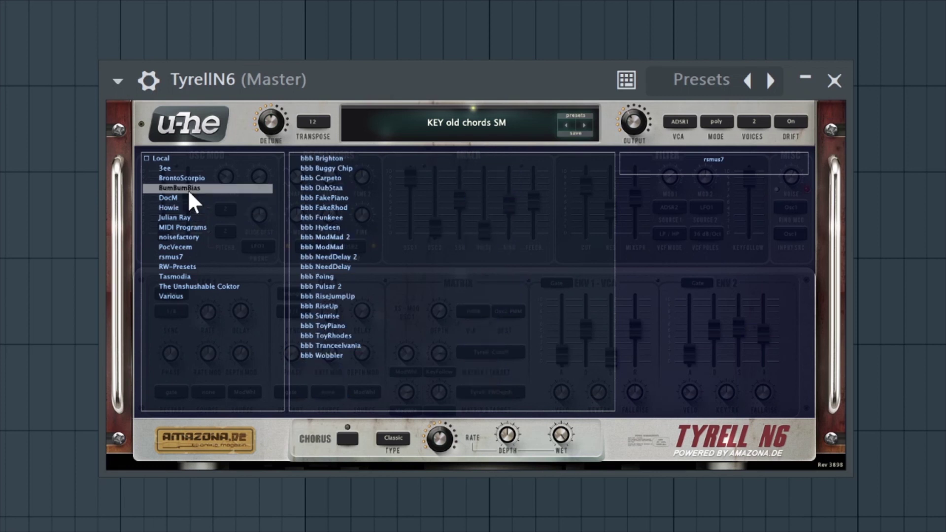
left_click(181, 173)
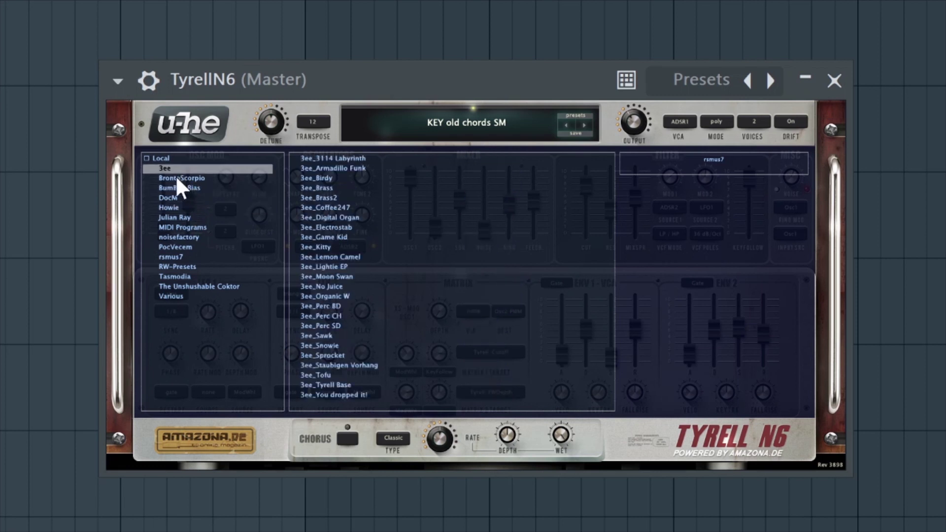
left_click(176, 177)
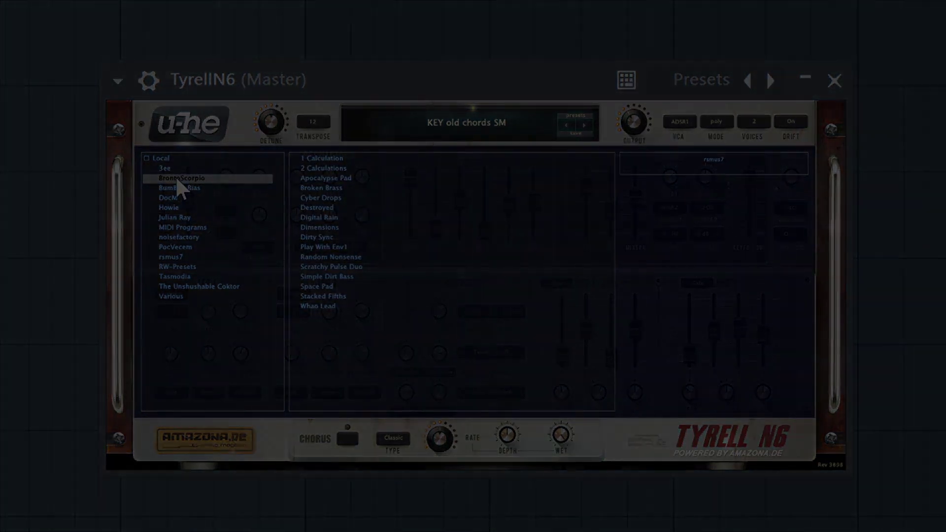